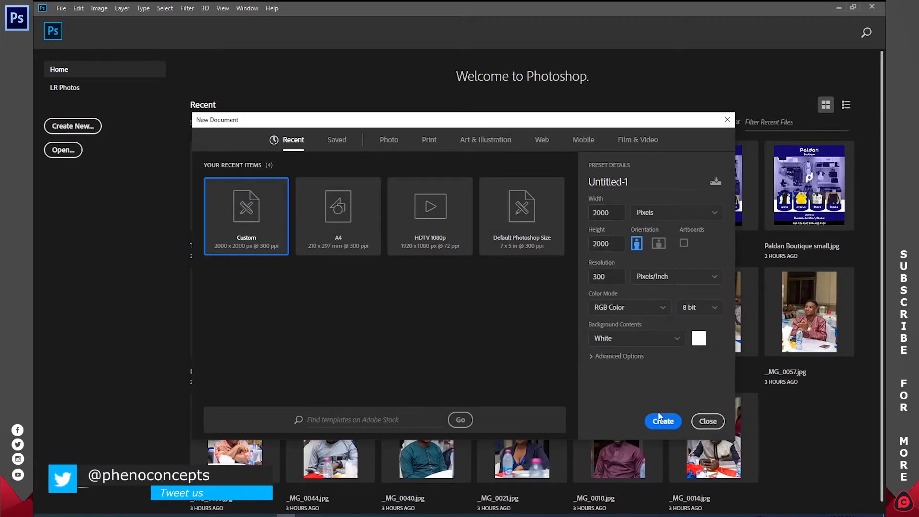
# - Create a 2000 × 2000 px document at 300 ppi and add a reversed radial gradient fill layer at 1000% scale
pyautogui.click(663, 423)
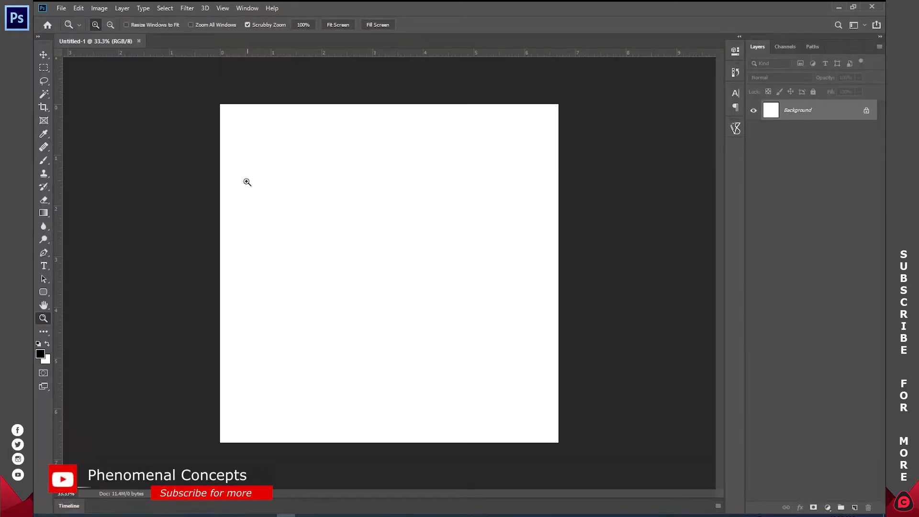
pyautogui.click(828, 508)
pyautogui.click(822, 335)
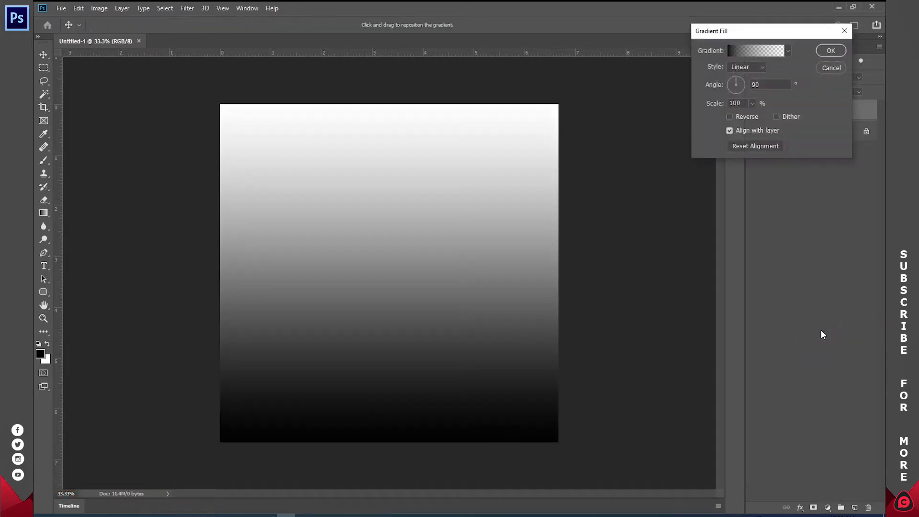
pyautogui.click(752, 104)
pyautogui.moveTo(757, 115); pyautogui.dragTo(825, 109)
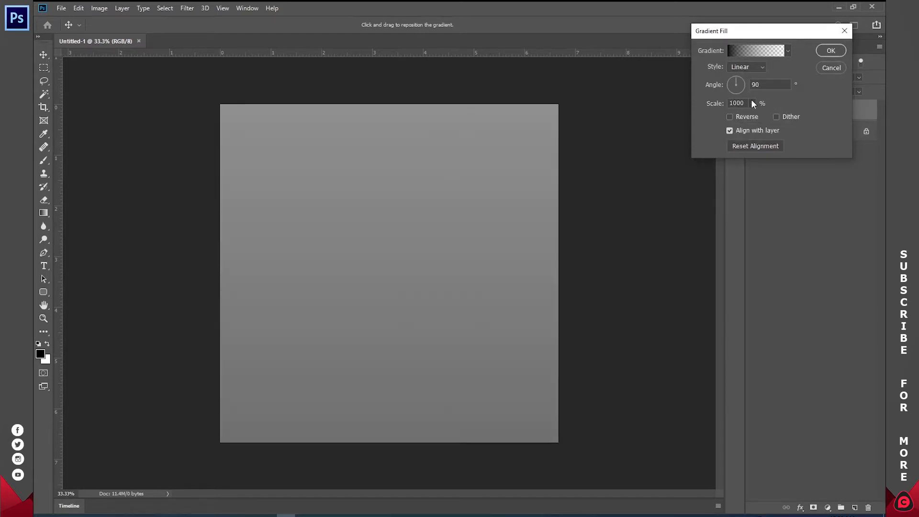
pyautogui.click(748, 67)
pyautogui.click(737, 77)
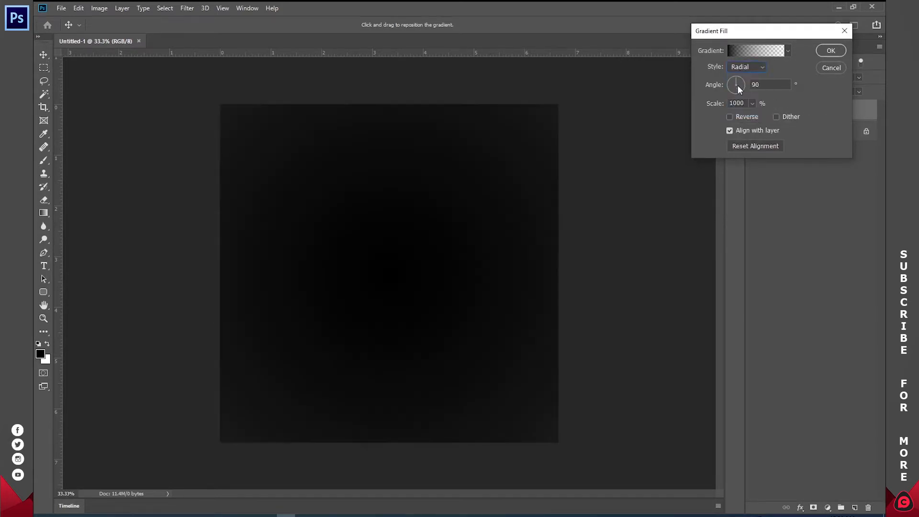
pyautogui.click(730, 116)
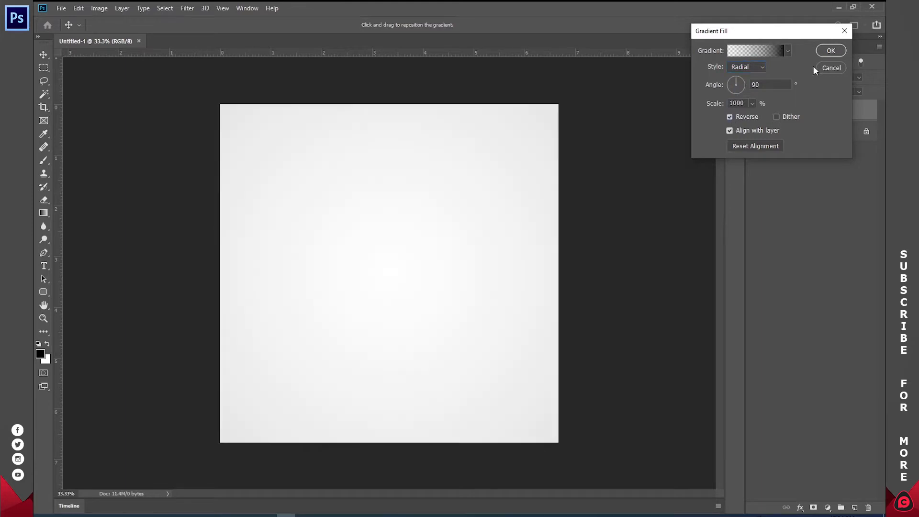
pyautogui.click(830, 50)
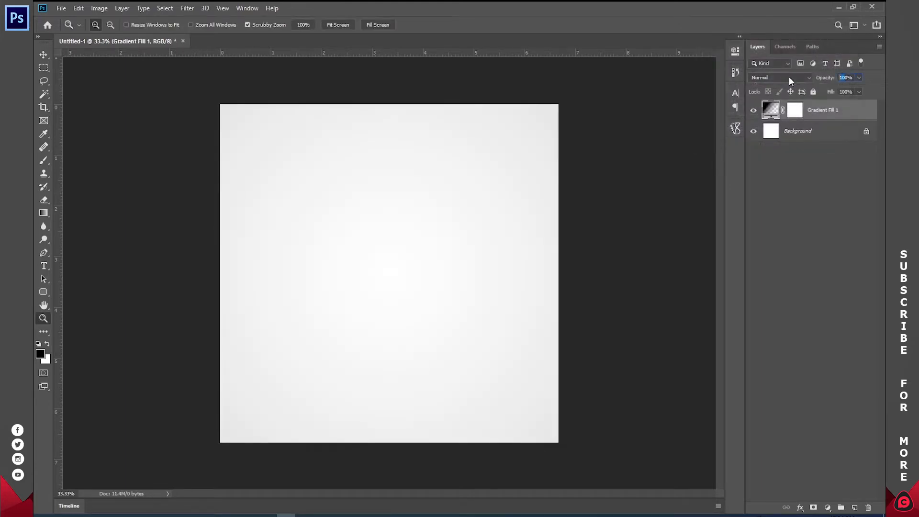
# - Set the gradient fill layer's opacity to 50% and toggle its visibility to compare the canvas with and without it
pyautogui.write('50')
pyautogui.press('Return')
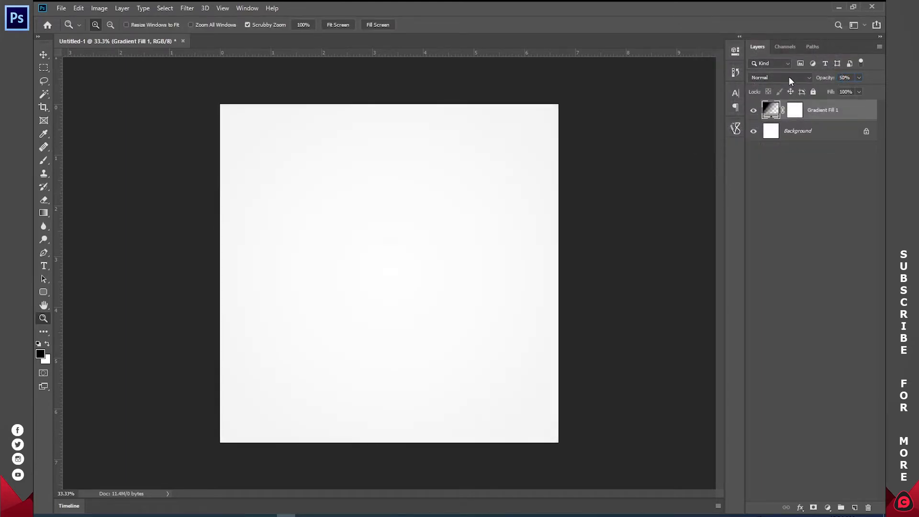
pyautogui.click(753, 111)
pyautogui.click(754, 111)
pyautogui.click(753, 111)
pyautogui.click(753, 111)
pyautogui.click(338, 25)
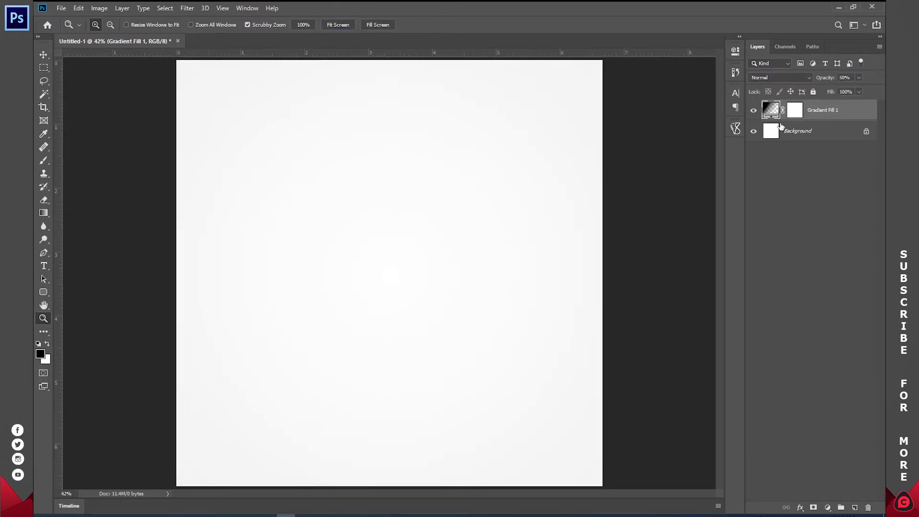
pyautogui.click(753, 111)
pyautogui.click(753, 111)
# - Draw a rectangle about 1503 × 375 px and move it to the horizontal centre of the canvas's lower part
pyautogui.click(42, 291)
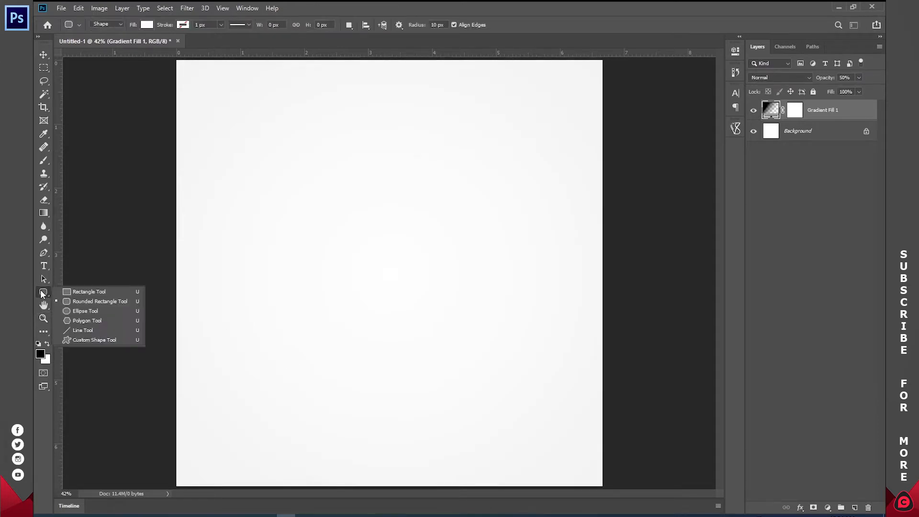
pyautogui.click(100, 293)
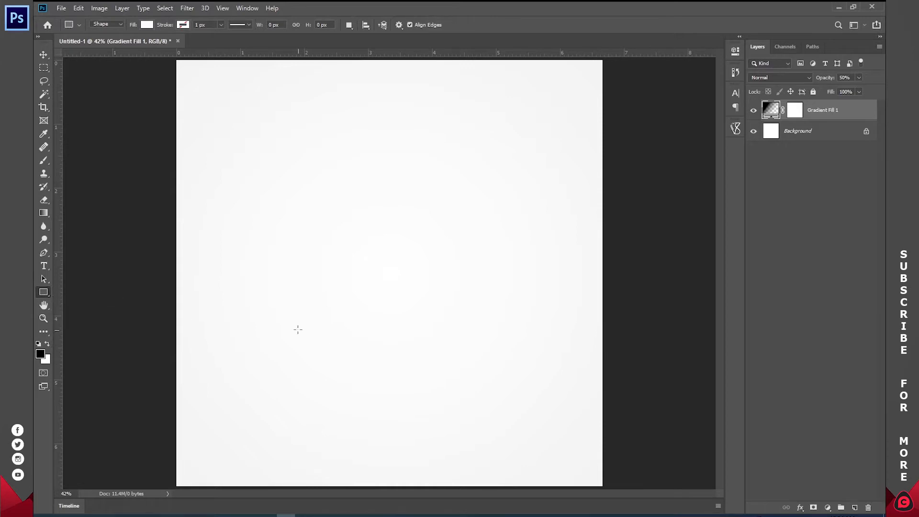
pyautogui.moveTo(250, 304); pyautogui.dragTo(569, 383)
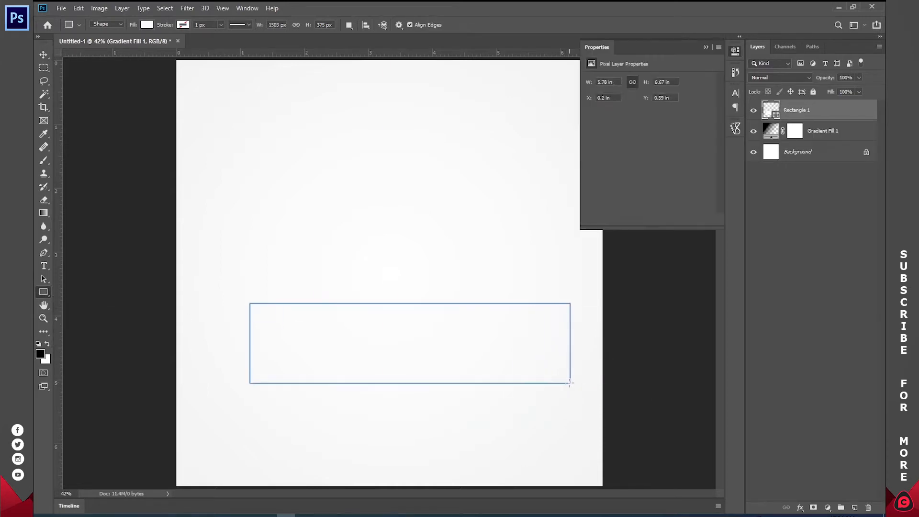
pyautogui.click(734, 51)
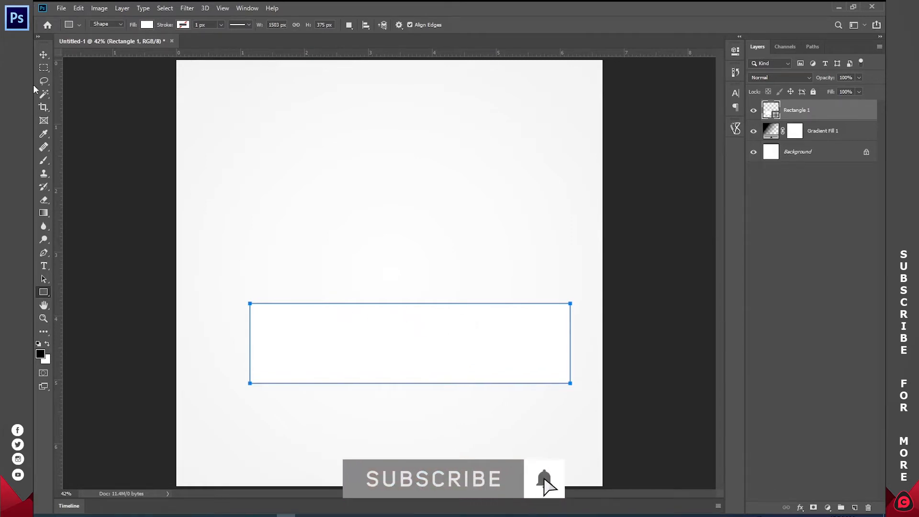
pyautogui.click(45, 57)
pyautogui.moveTo(455, 346); pyautogui.dragTo(436, 409)
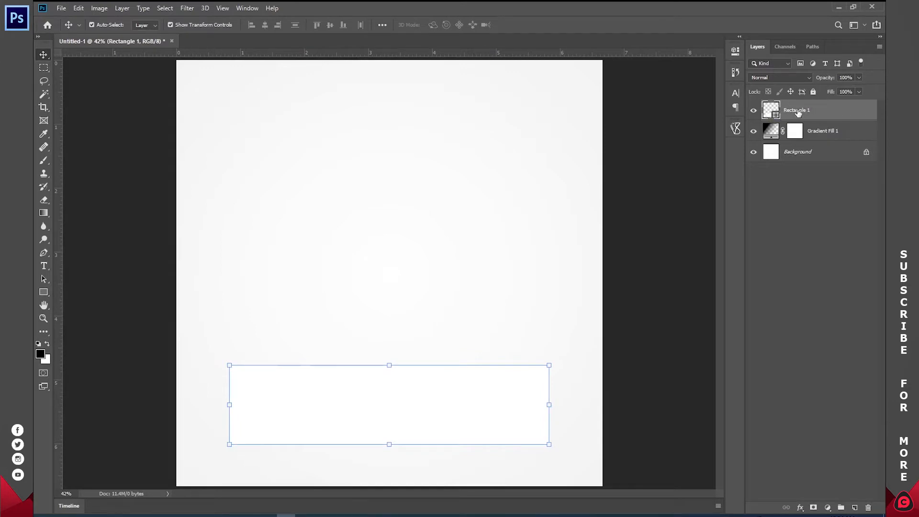
# - Fill the rectangle with the dark colour #151515 and move it down onto the canvas's lower edge
pyautogui.doubleClick(768, 113)
pyautogui.moveTo(645, 120); pyautogui.dragTo(604, 152)
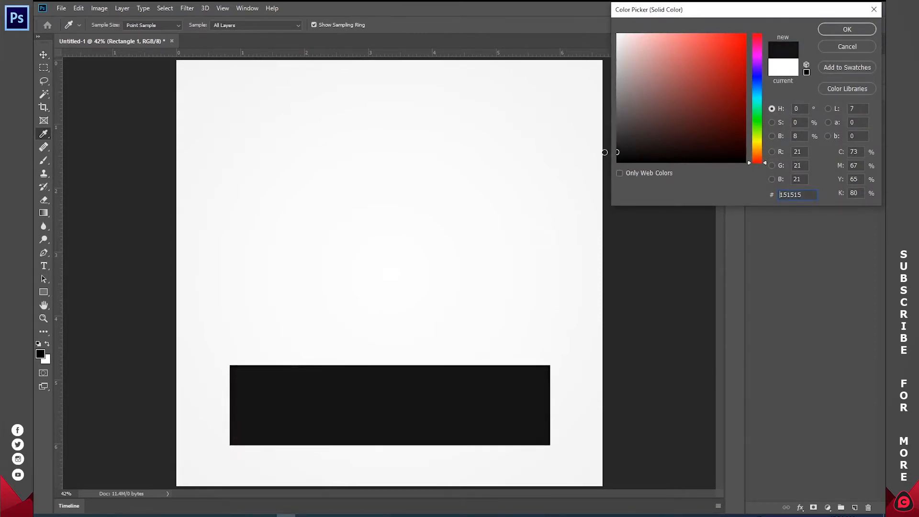
pyautogui.moveTo(808, 197); pyautogui.dragTo(717, 197)
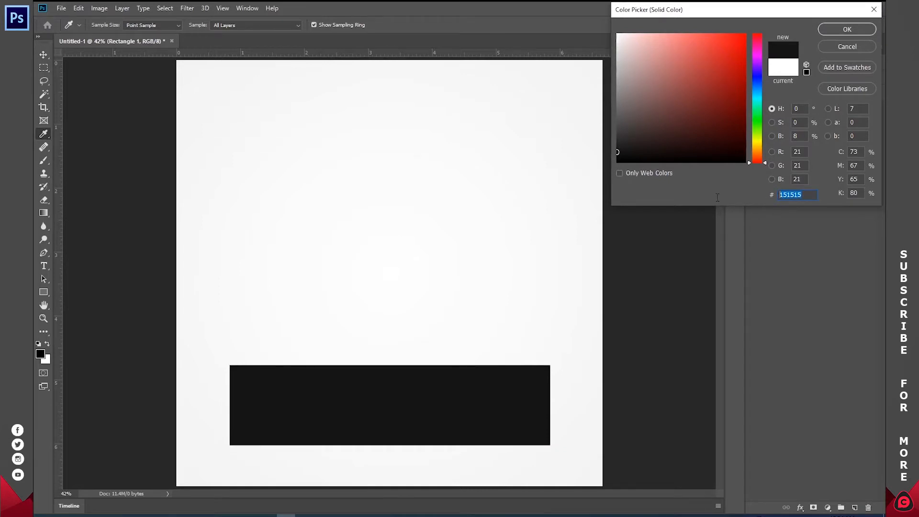
pyautogui.click(836, 30)
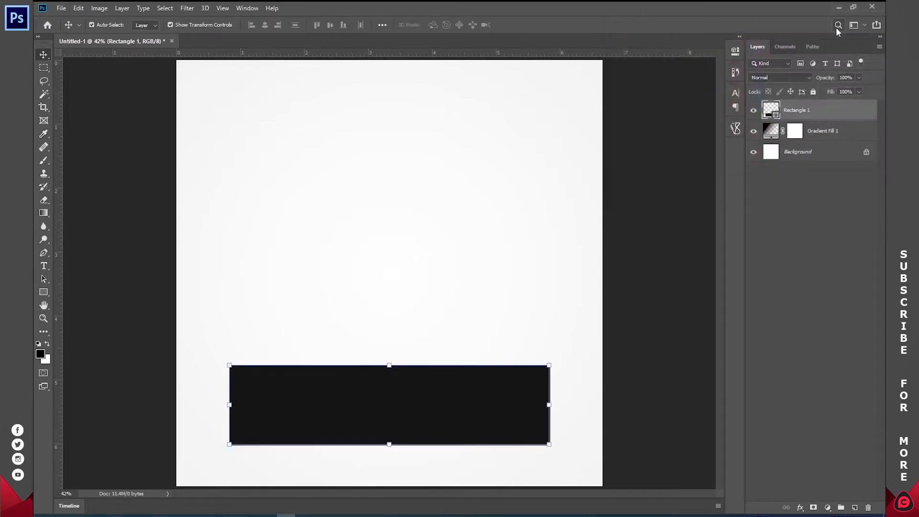
pyautogui.moveTo(421, 407); pyautogui.dragTo(423, 447)
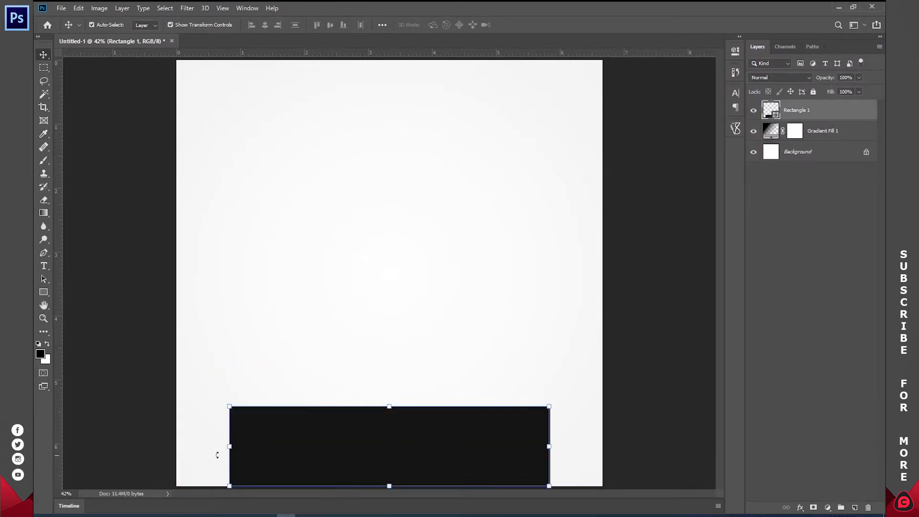
pyautogui.moveTo(227, 446); pyautogui.dragTo(176, 445)
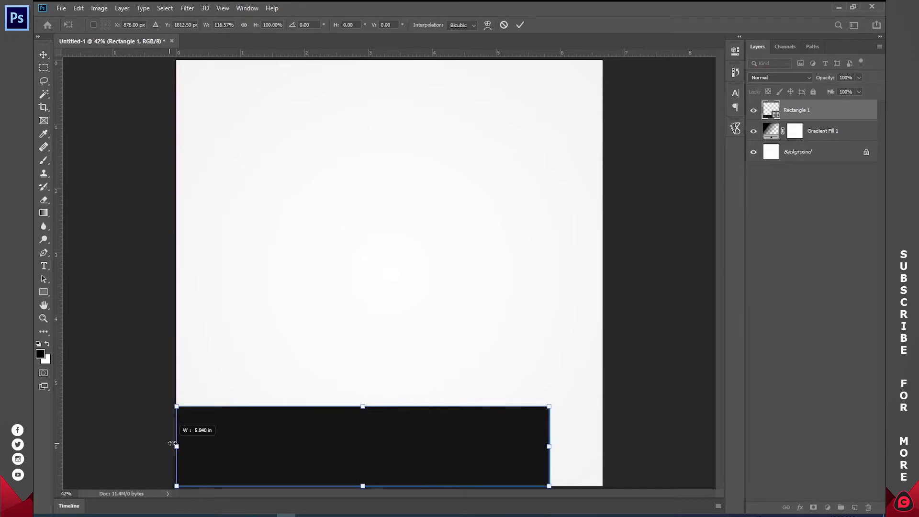
pyautogui.moveTo(549, 446); pyautogui.dragTo(601, 445)
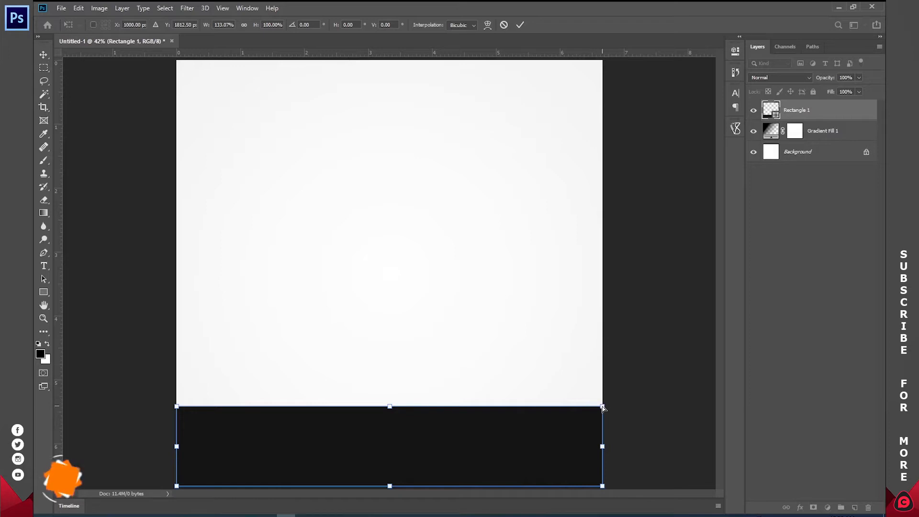
pyautogui.moveTo(602, 406)
pyautogui.mouseDown()
pyautogui.moveTo(536, 426)
pyautogui.moveTo(601, 391)
pyautogui.moveTo(555, 418)
pyautogui.moveTo(591, 358)
pyautogui.moveTo(567, 409)
pyautogui.moveTo(587, 316)
pyautogui.moveTo(587, 326)
pyautogui.moveTo(570, 328)
pyautogui.moveTo(588, 331)
pyautogui.moveTo(592, 401)
pyautogui.mouseUp()
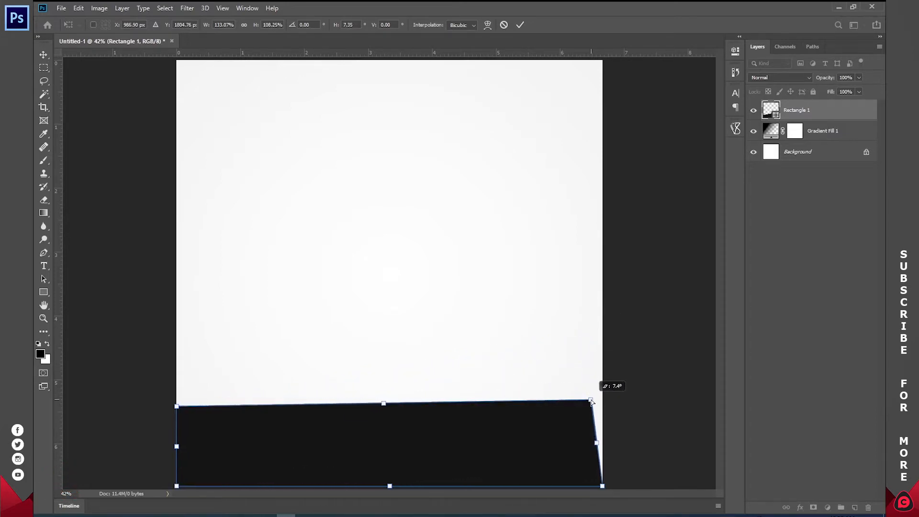
pyautogui.moveTo(592, 401); pyautogui.dragTo(597, 400)
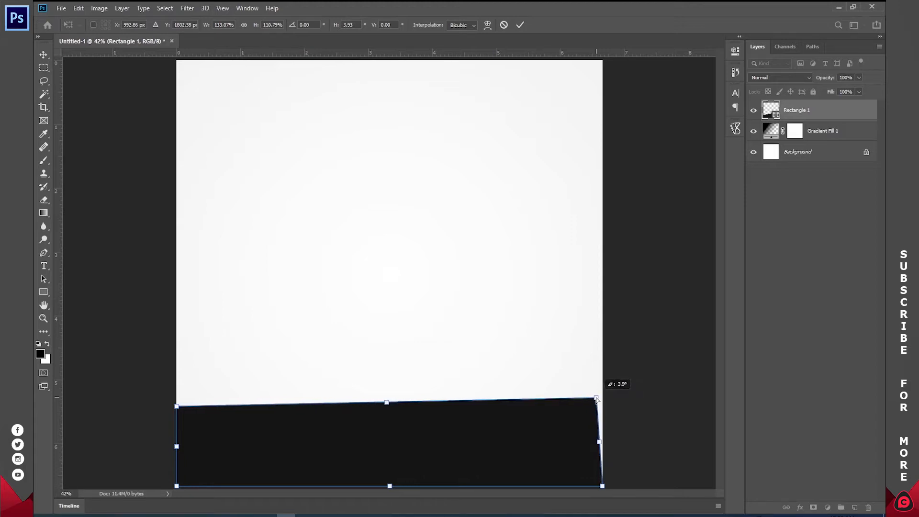
pyautogui.moveTo(596, 400); pyautogui.dragTo(605, 372)
pyautogui.hotkey('ctrl', 'shift')
pyautogui.hotkey('ctrl', 'shift')
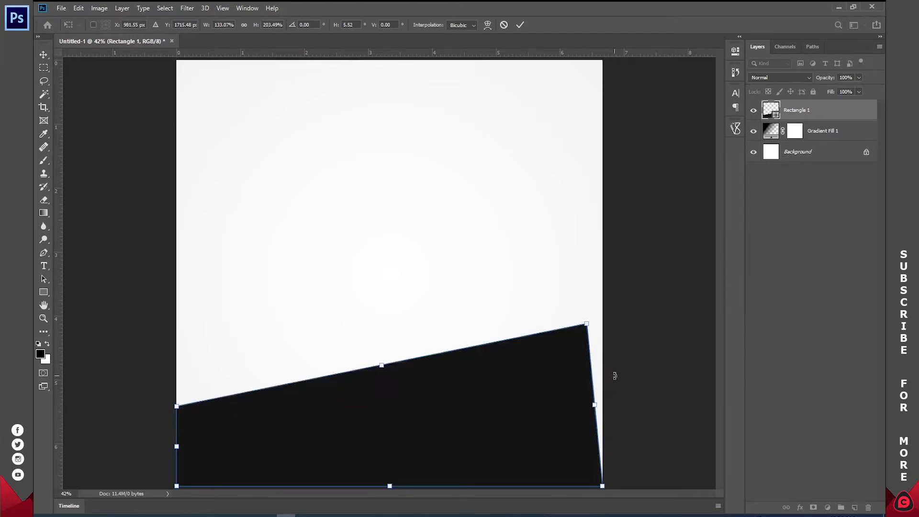
pyautogui.click(504, 25)
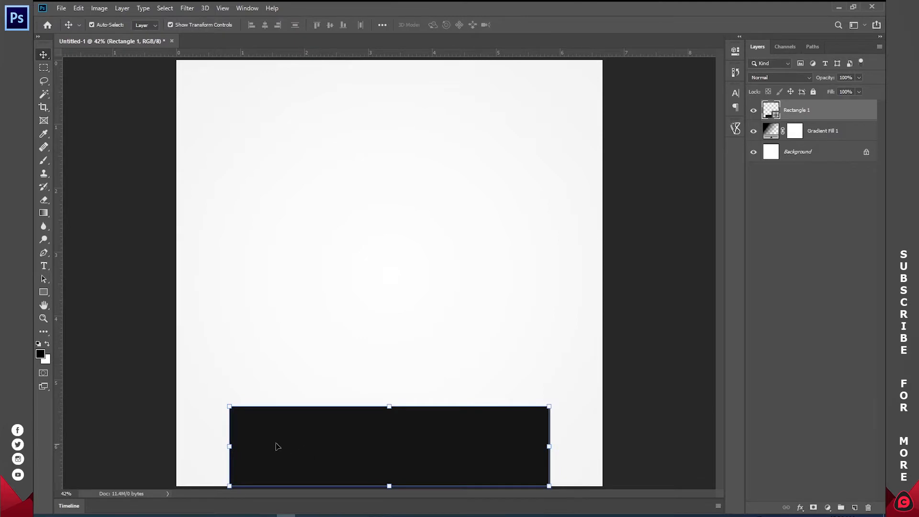
# - Stretch the dark rectangle to the full canvas width and pull both upper corners inward horizontally to form a floor-like trapezoid
pyautogui.moveTo(231, 447); pyautogui.dragTo(176, 447)
pyautogui.moveTo(556, 447); pyautogui.dragTo(603, 446)
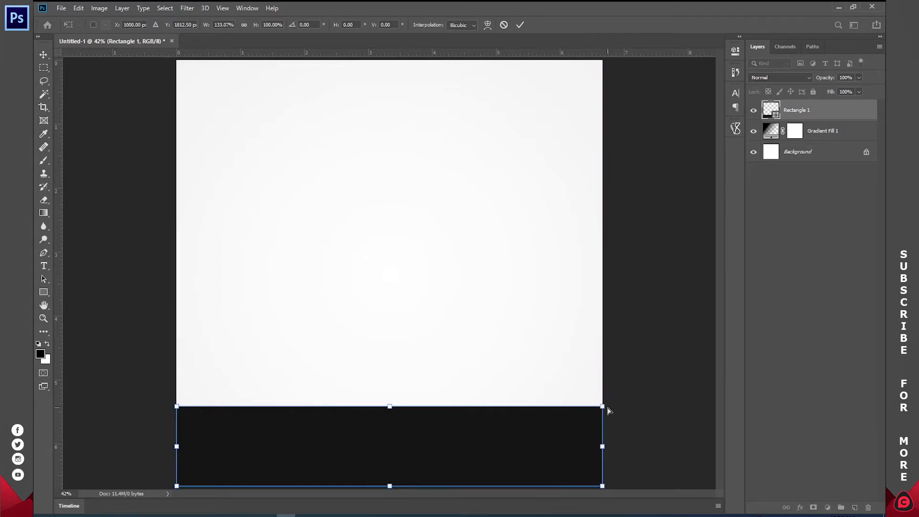
pyautogui.moveTo(604, 407); pyautogui.dragTo(561, 407)
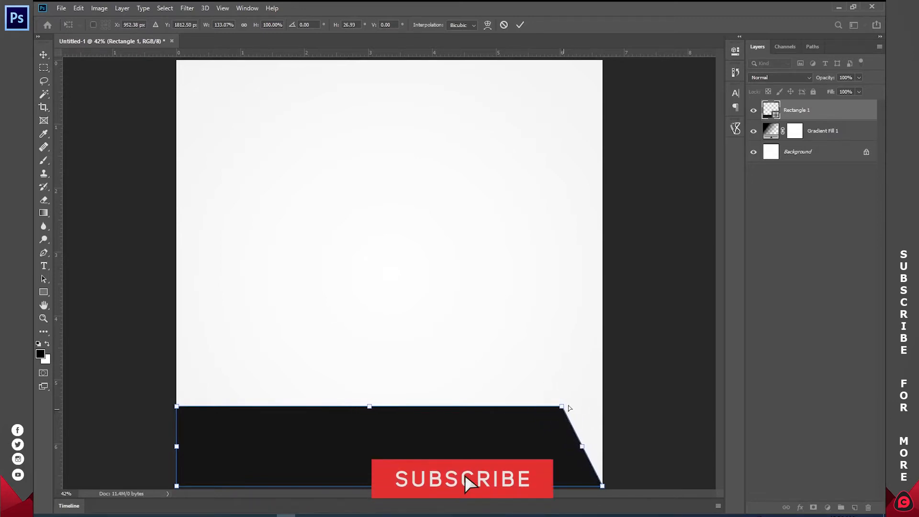
pyautogui.moveTo(177, 406); pyautogui.dragTo(227, 407)
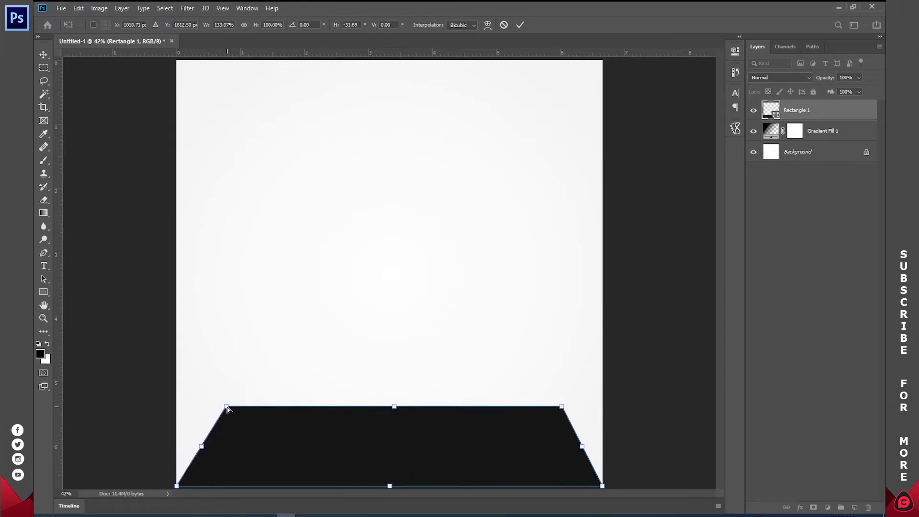
pyautogui.click(519, 25)
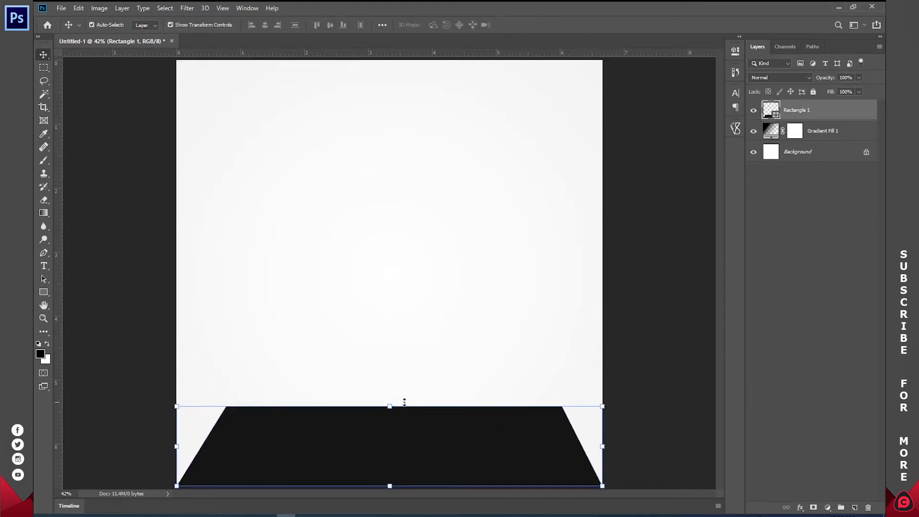
# - Draw a second rectangle about 601 × 875 px above the floor shape and fill it with the floor's colour #151515
pyautogui.click(751, 295)
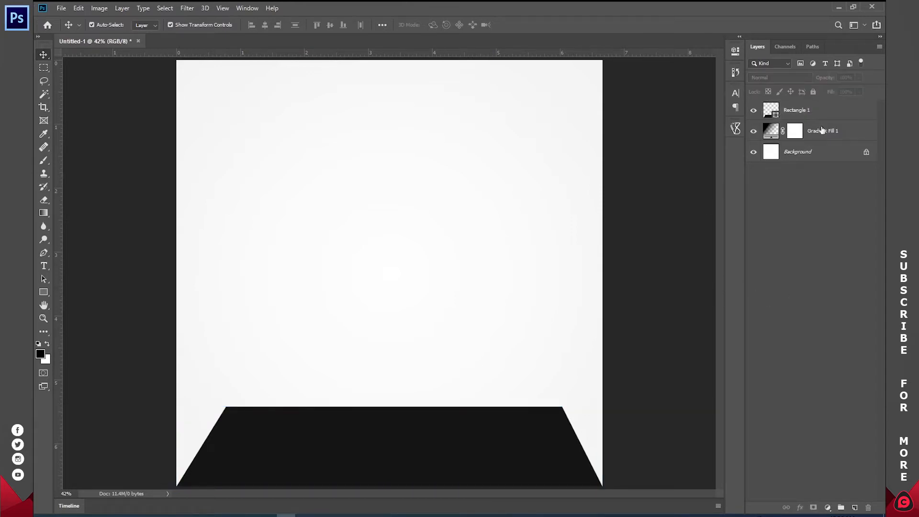
pyautogui.click(44, 292)
pyautogui.moveTo(387, 80); pyautogui.dragTo(516, 267)
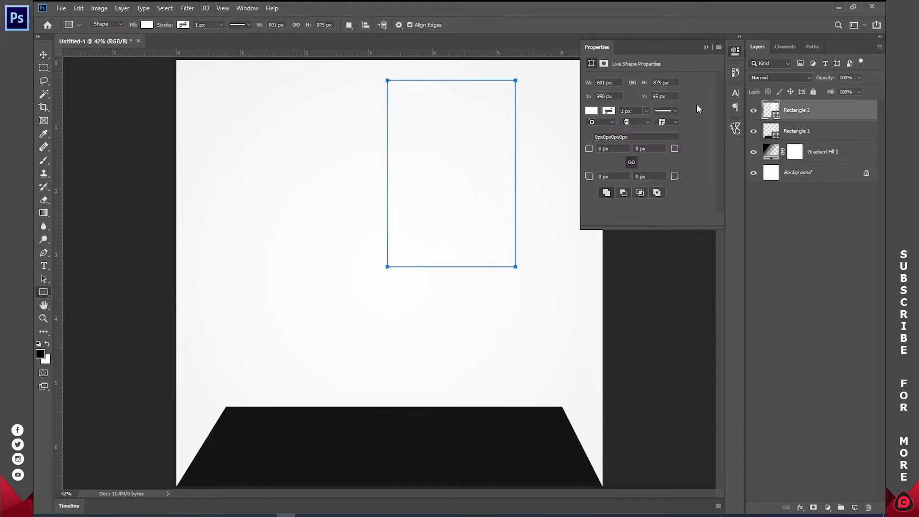
pyautogui.click(734, 50)
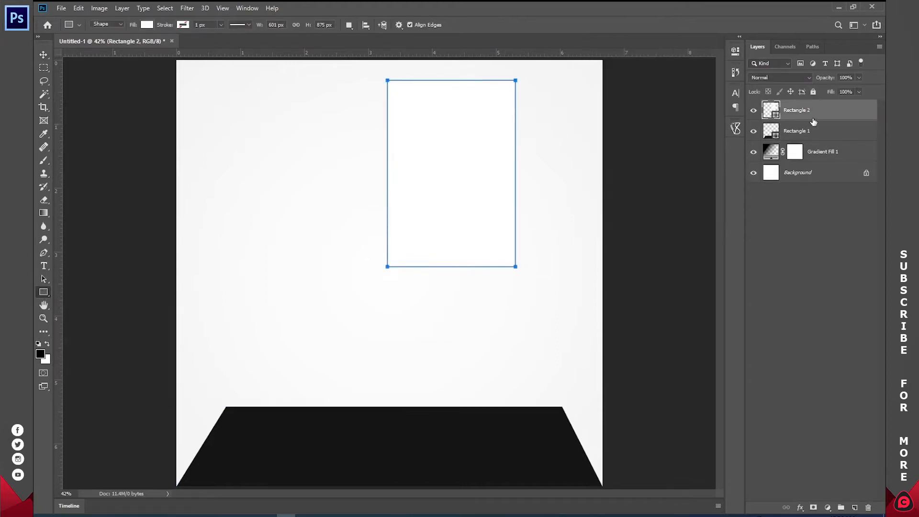
pyautogui.doubleClick(767, 112)
pyautogui.click(475, 433)
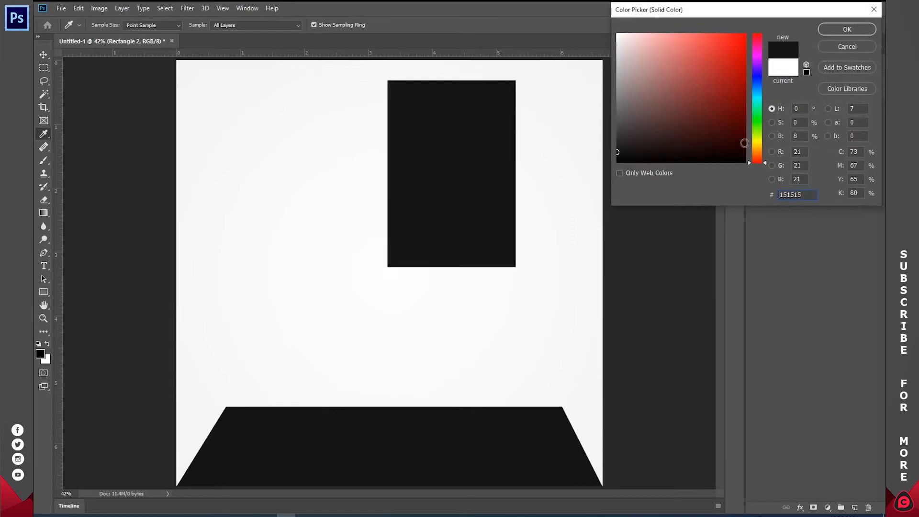
pyautogui.click(845, 30)
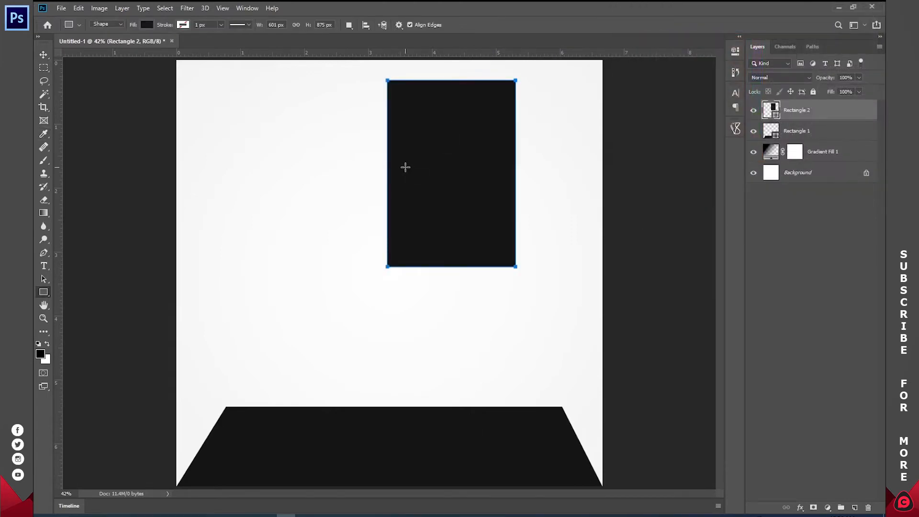
# - Move and stretch the second rectangle to span the floor's upper edge and reach the canvas's upper edge as a back wall
pyautogui.press('v')
pyautogui.moveTo(455, 160); pyautogui.dragTo(300, 207)
pyautogui.moveTo(293, 308); pyautogui.dragTo(288, 406)
pyautogui.moveTo(283, 338); pyautogui.dragTo(282, 338)
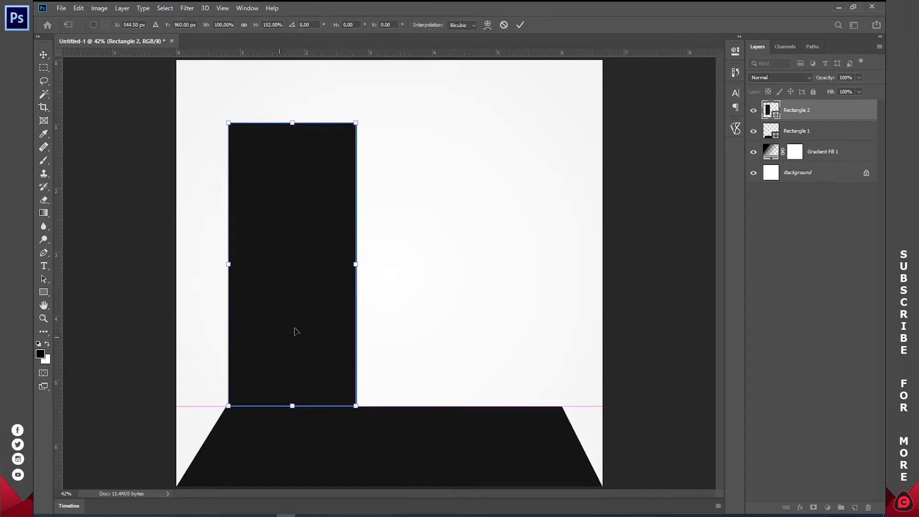
pyautogui.moveTo(356, 264); pyautogui.dragTo(561, 264)
pyautogui.moveTo(394, 122); pyautogui.dragTo(394, 60)
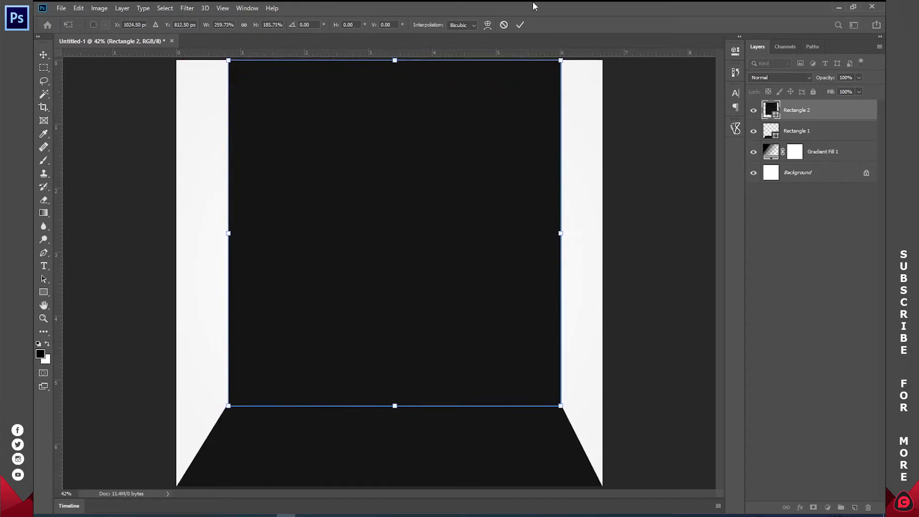
pyautogui.click(519, 24)
# - Widen the dark back wall slightly leftward so that its lower-left corner meets the floor's upper-left corner
pyautogui.keyDown('shift'); pyautogui.click(811, 132); pyautogui.keyUp('shift')
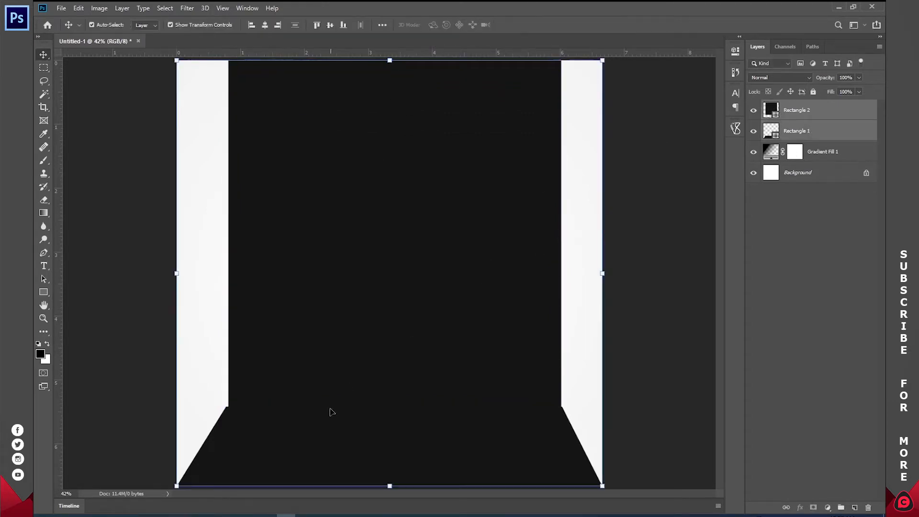
pyautogui.click(808, 115)
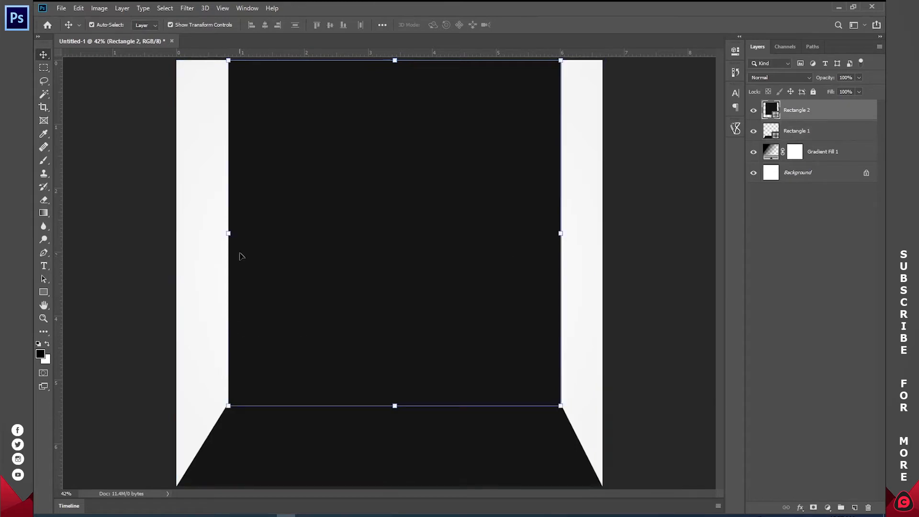
pyautogui.moveTo(231, 231); pyautogui.dragTo(223, 234)
pyautogui.moveTo(226, 234); pyautogui.dragTo(227, 234)
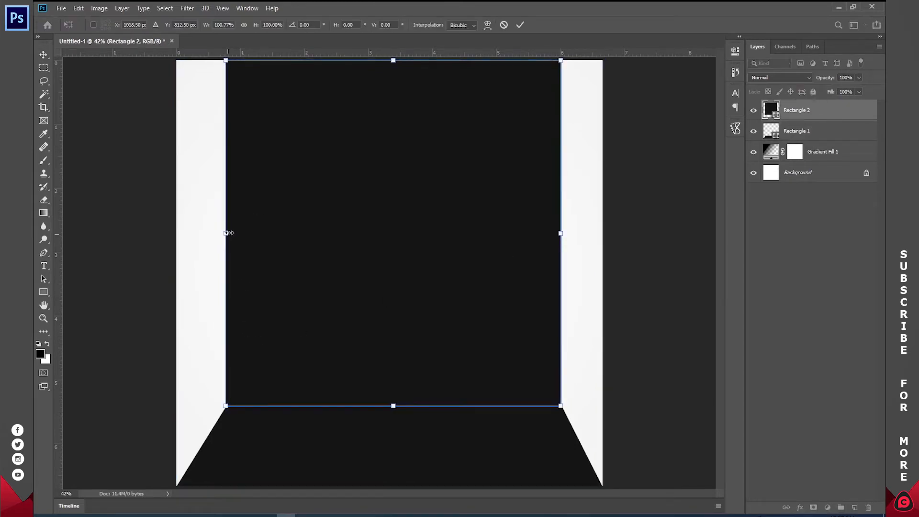
pyautogui.click(519, 24)
# - Set the opacity of both the back wall and floor layers to 20% and deselect them
pyautogui.keyDown('shift'); pyautogui.click(823, 131); pyautogui.keyUp('shift')
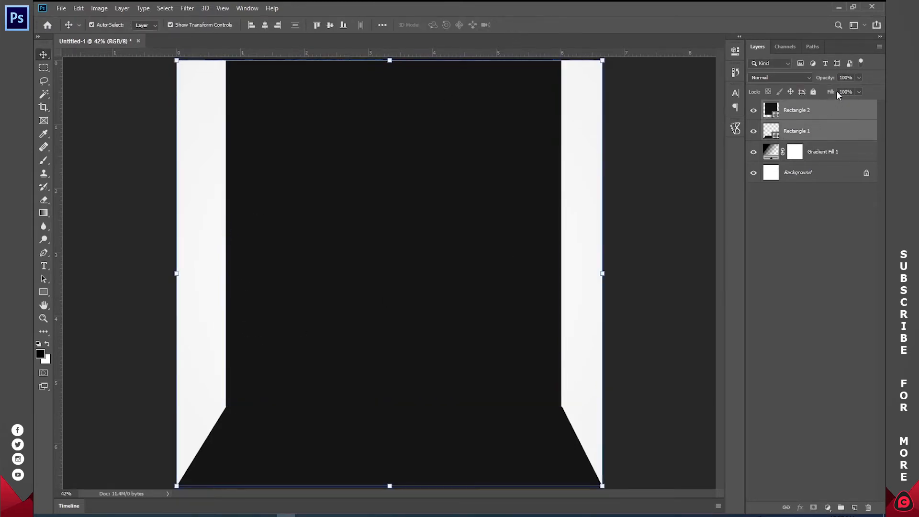
pyautogui.press('Return')
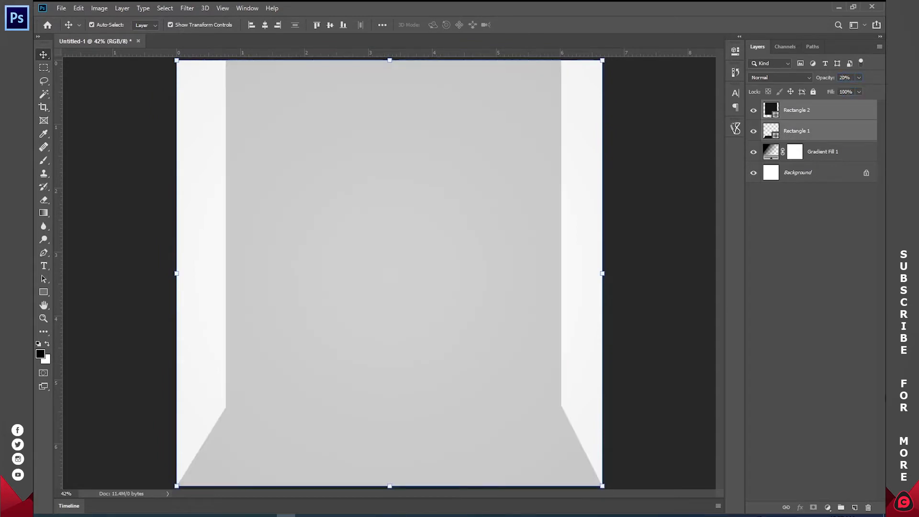
pyautogui.click(801, 346)
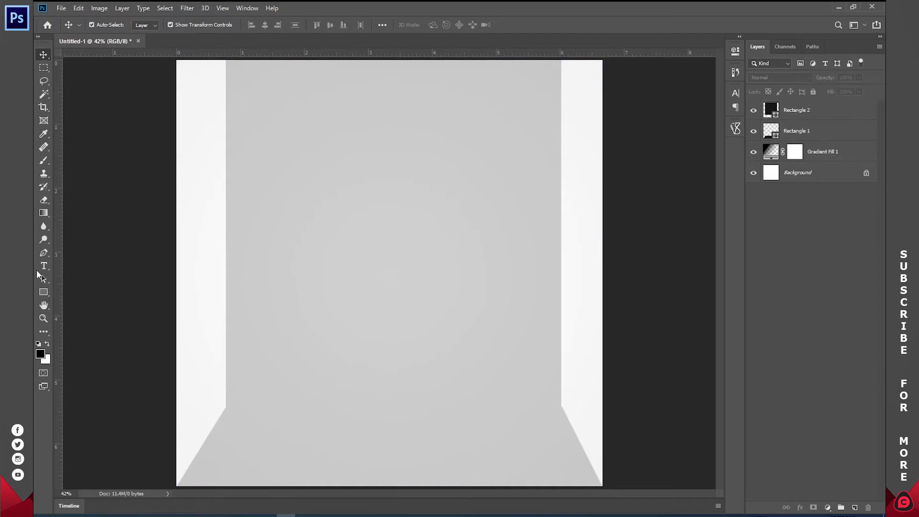
pyautogui.click(41, 289)
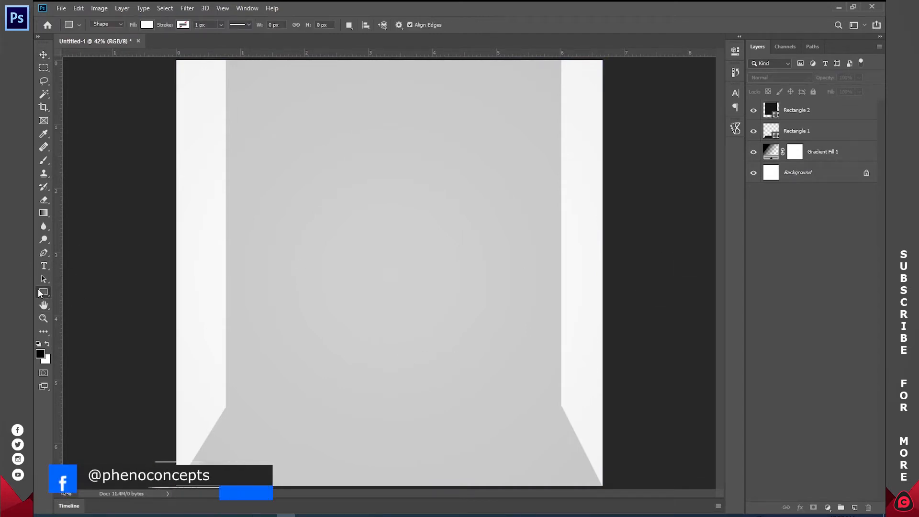
pyautogui.moveTo(334, 140); pyautogui.dragTo(472, 351)
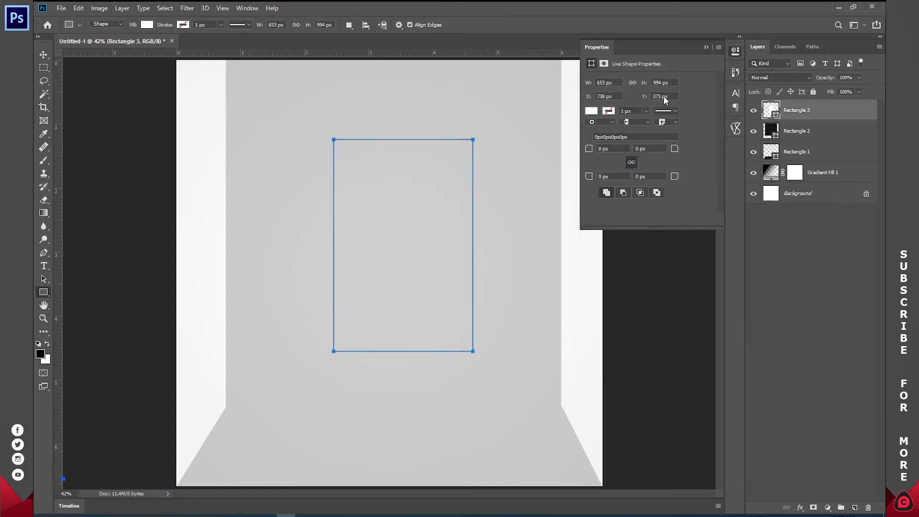
pyautogui.click(734, 54)
pyautogui.hotkey('ctrl', 'z')
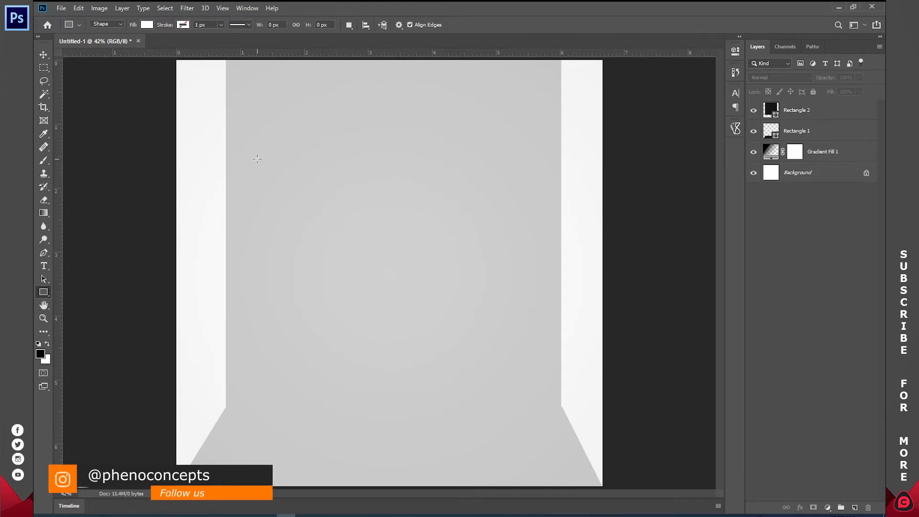
# - Create a new blank A4 document, 210 × 297 mm at 300 ppi in RGB Color
pyautogui.click(59, 6)
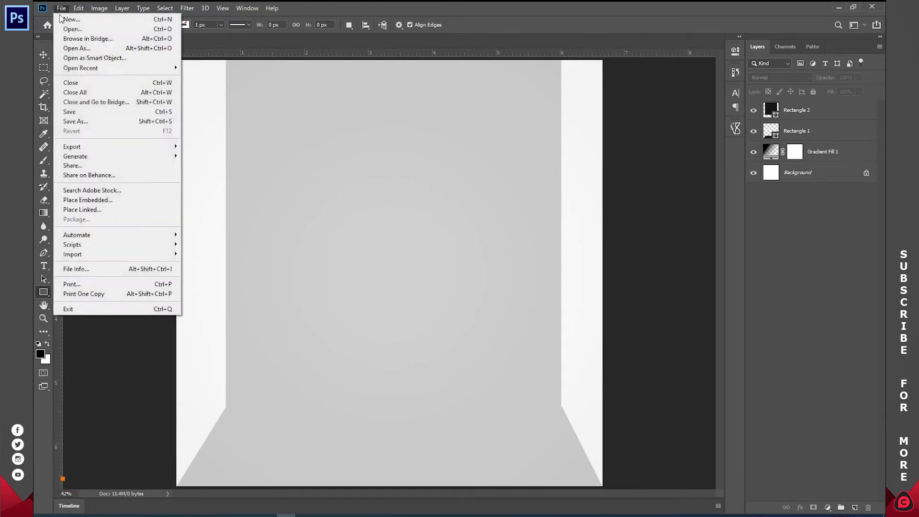
pyautogui.click(64, 20)
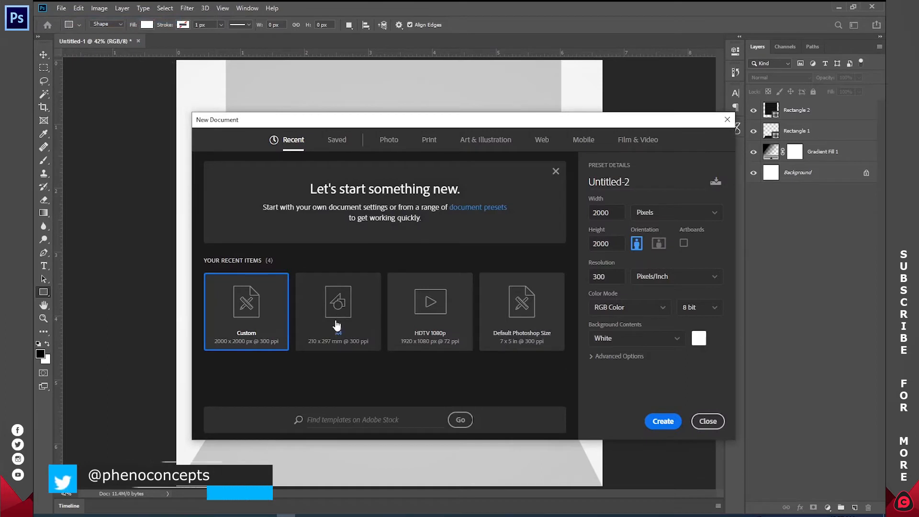
pyautogui.click(330, 324)
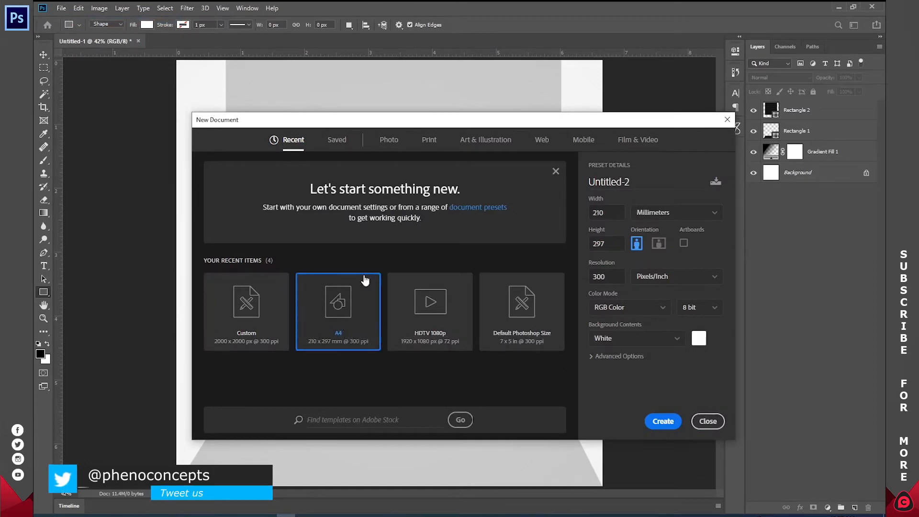
pyautogui.click(428, 143)
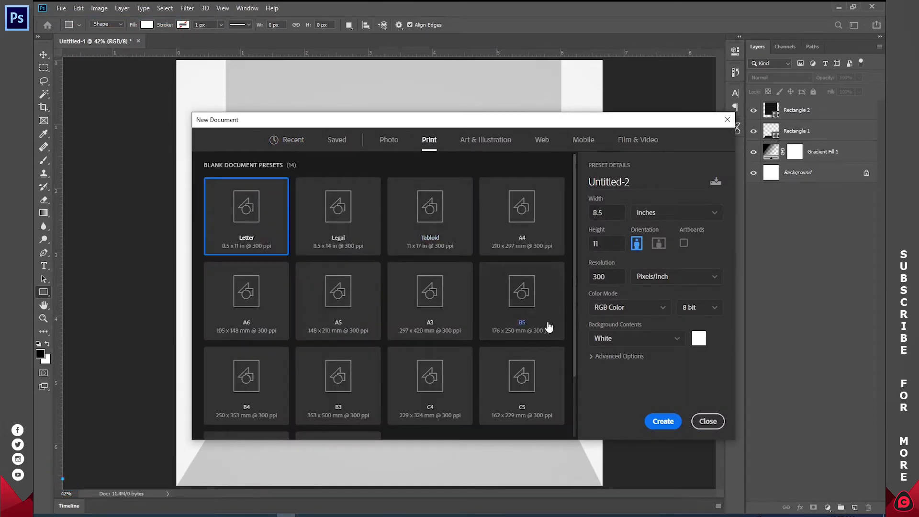
pyautogui.click(293, 140)
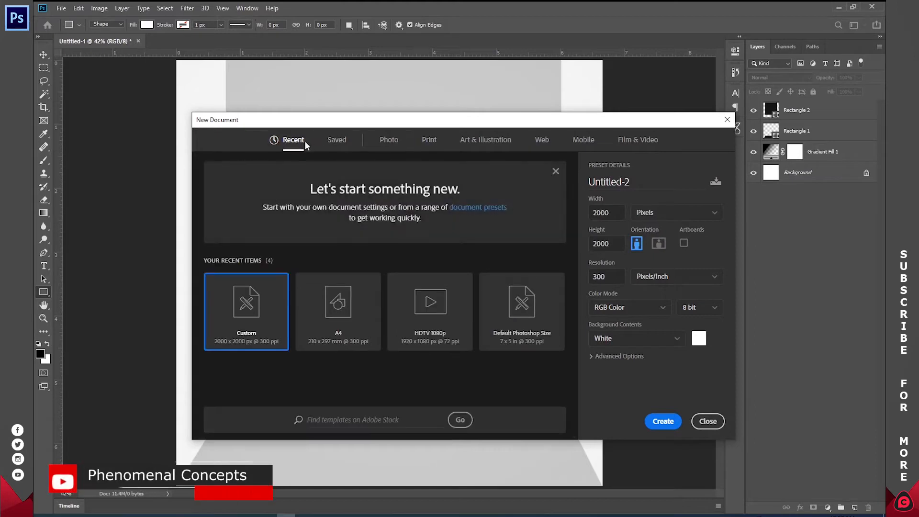
pyautogui.click(349, 327)
pyautogui.click(665, 421)
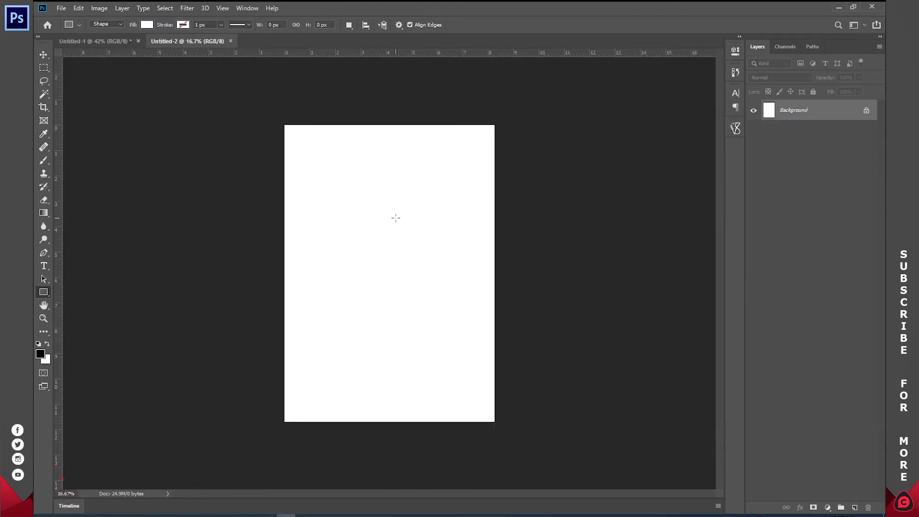
# - Unlock the Background layer of the A4 document to turn it into a regular layer
pyautogui.click(866, 112)
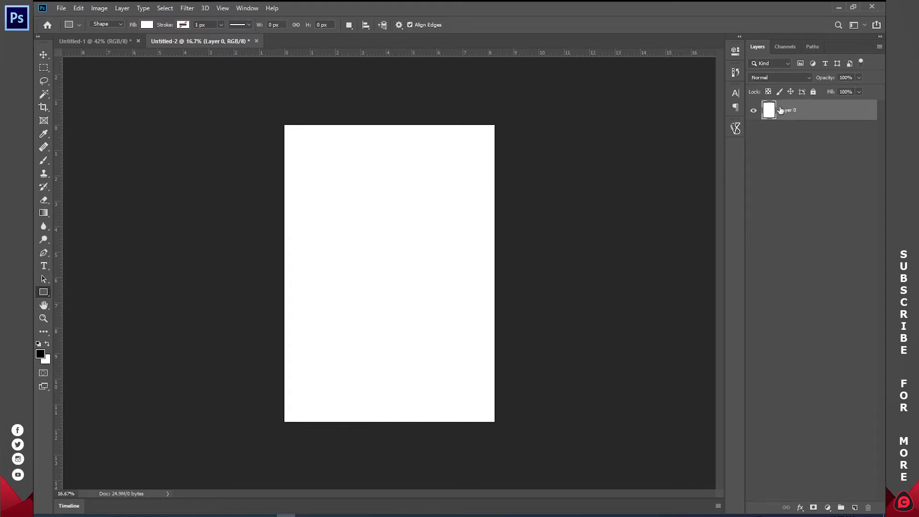
pyautogui.click(43, 54)
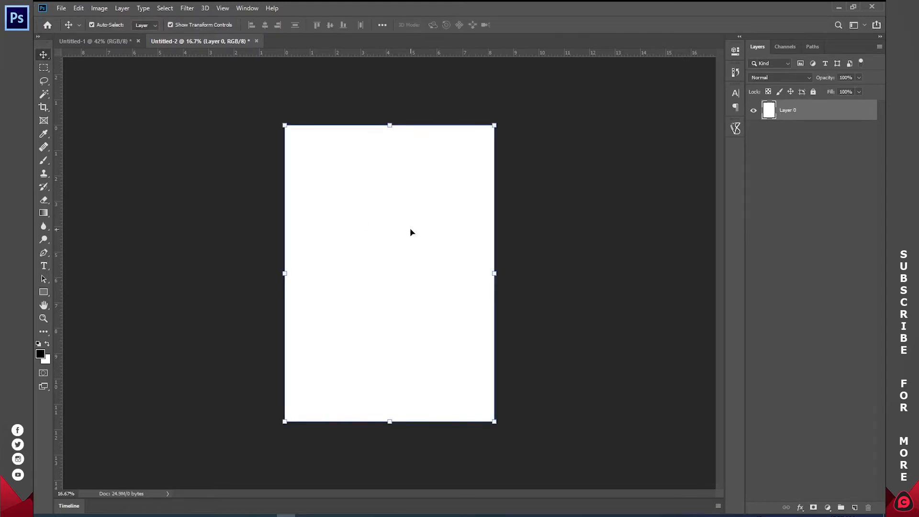
pyautogui.moveTo(405, 228)
pyautogui.mouseDown()
pyautogui.moveTo(486, 272)
pyautogui.moveTo(432, 232)
pyautogui.moveTo(421, 234)
pyautogui.mouseUp()
pyautogui.hotkey('ctrl', 'z')
pyautogui.click(45, 293)
pyautogui.moveTo(278, 120); pyautogui.dragTo(473, 407)
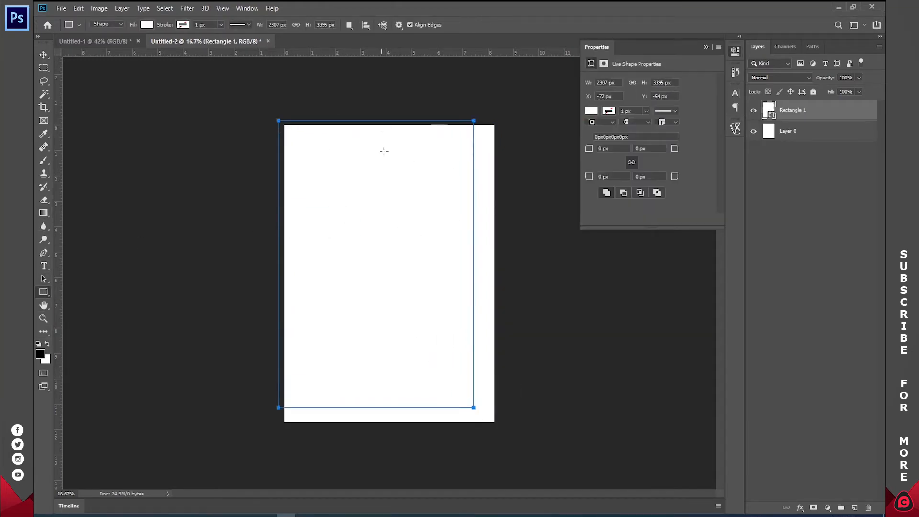
pyautogui.click(730, 54)
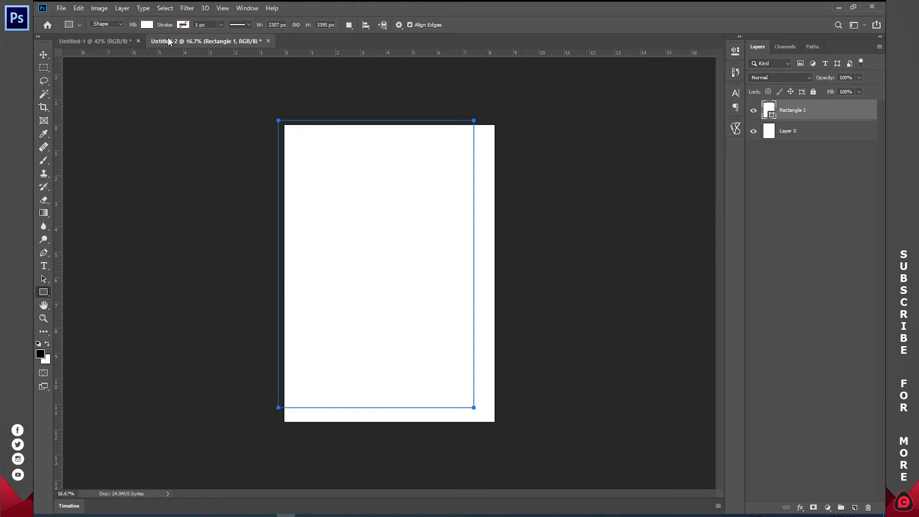
pyautogui.hotkey('ctrl', 'z')
# - Draw a black-filled rectangle about 1870 × 2616 px on the A4 page and stretch it to cover the whole canvas
pyautogui.click(147, 25)
pyautogui.click(104, 78)
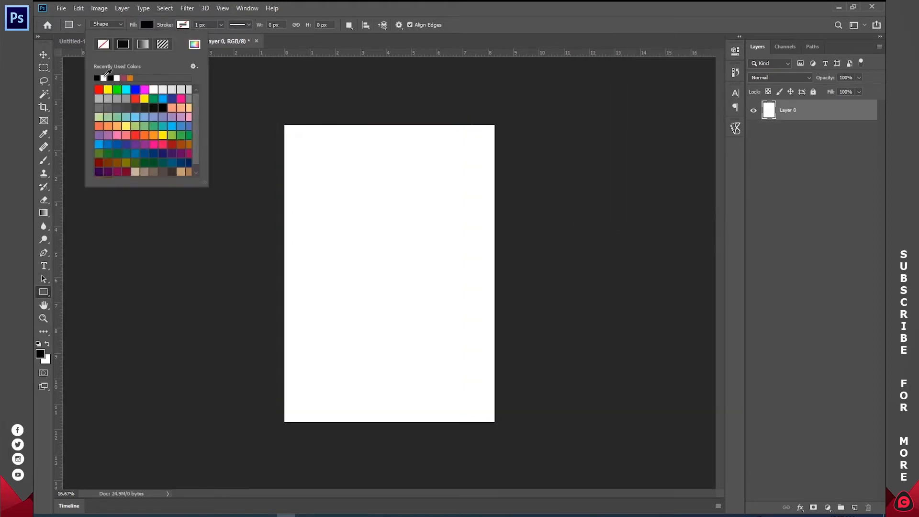
pyautogui.moveTo(328, 128); pyautogui.dragTo(486, 350)
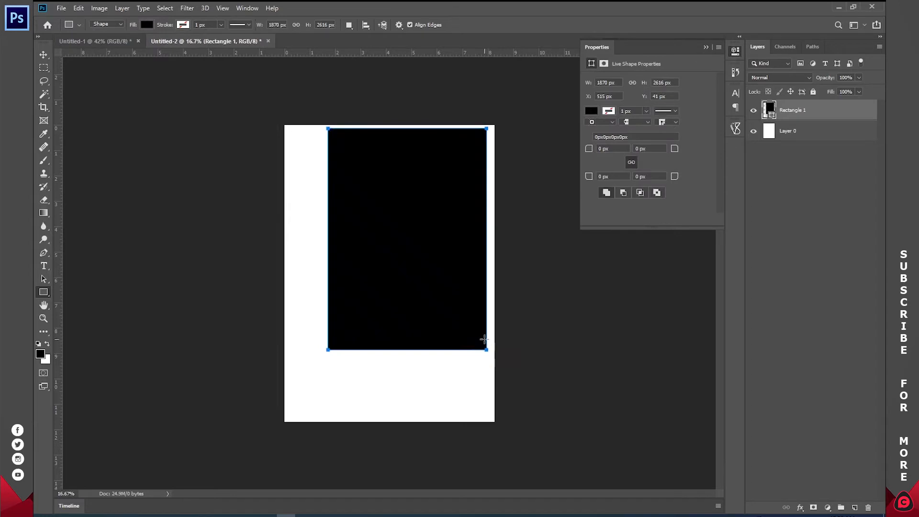
pyautogui.hotkey('ctrl', 't')
pyautogui.moveTo(328, 350); pyautogui.dragTo(284, 421)
pyautogui.moveTo(488, 130); pyautogui.dragTo(494, 124)
pyautogui.click(520, 25)
# - Delete the white layer beneath the black rectangle in the A4 document
pyautogui.click(793, 132)
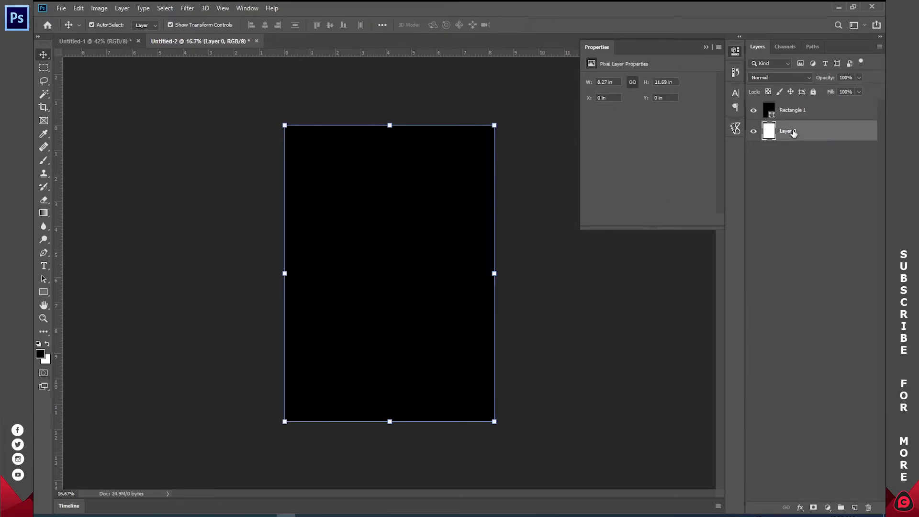
pyautogui.click(868, 507)
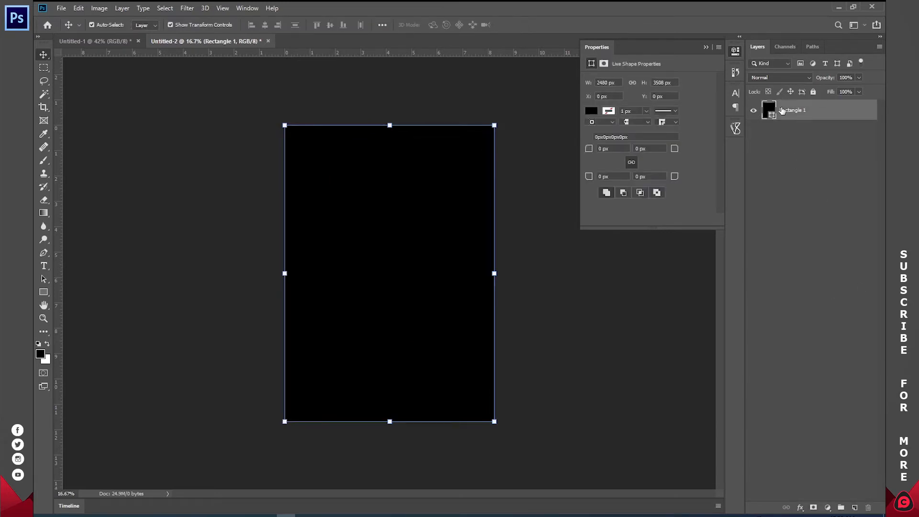
pyautogui.click(736, 50)
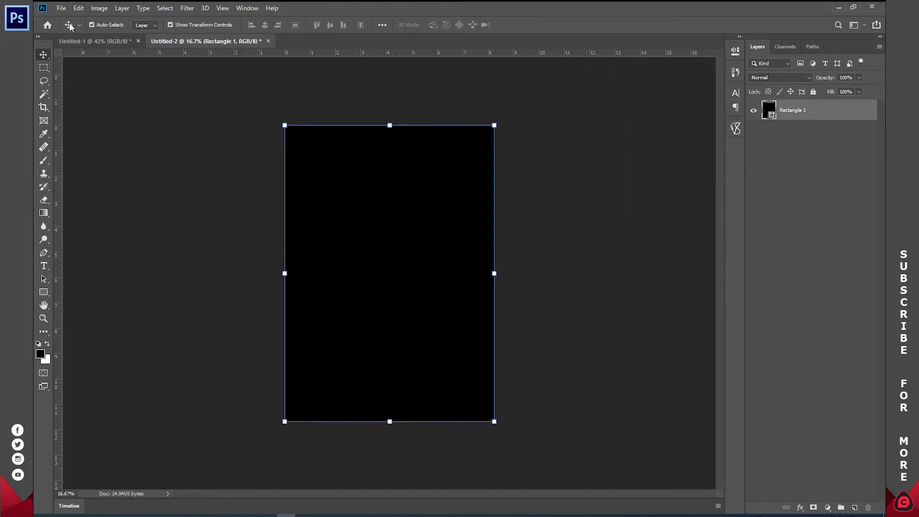
# - Convert the A4 document's black rectangle layer to a smart object
pyautogui.click(97, 40)
pyautogui.press('z')
pyautogui.moveTo(380, 189); pyautogui.dragTo(375, 190)
pyautogui.click(234, 41)
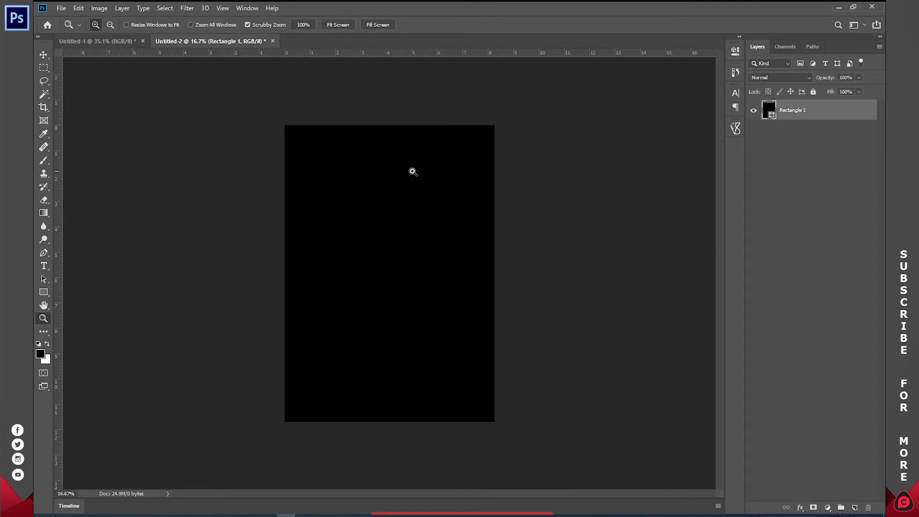
pyautogui.rightClick(790, 113)
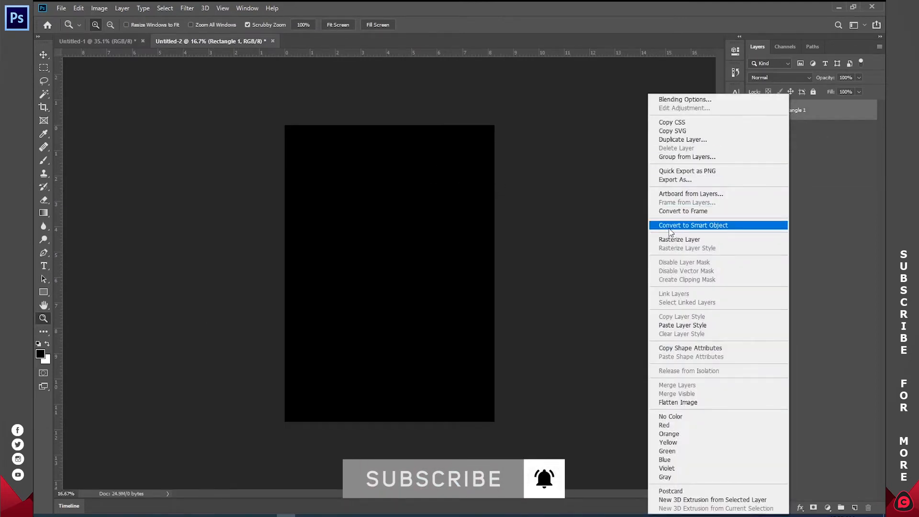
pyautogui.click(735, 225)
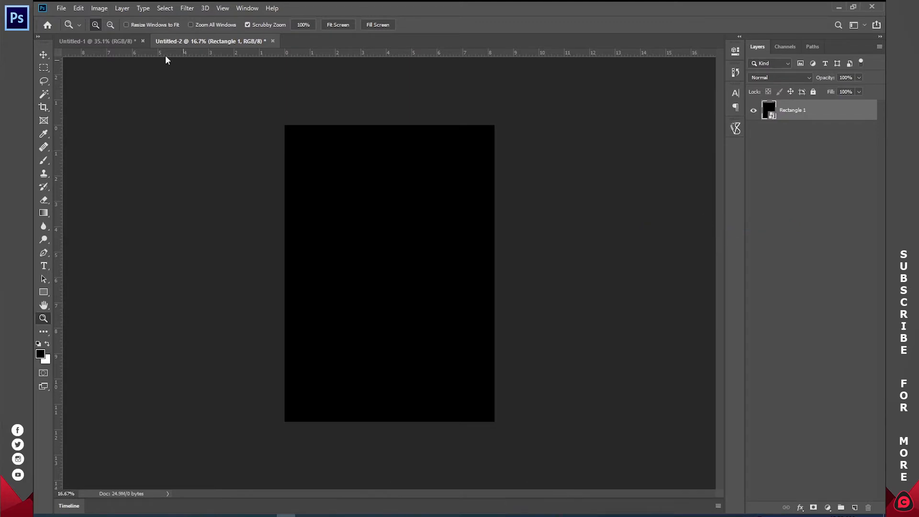
# - Bring the black smart object into Untitled-1 and scale it down to a centred portrait panel in front of the back wall
pyautogui.click(44, 55)
pyautogui.moveTo(436, 234); pyautogui.dragTo(415, 247)
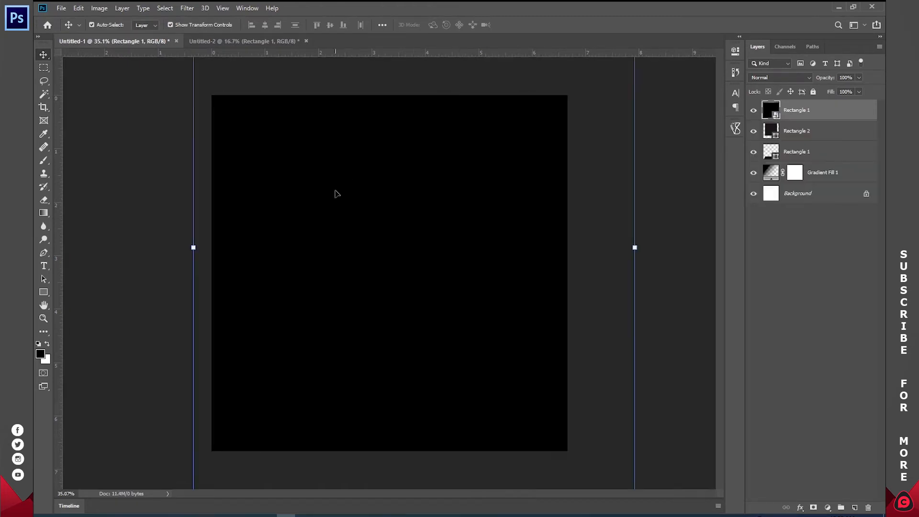
pyautogui.moveTo(637, 247); pyautogui.dragTo(410, 235)
pyautogui.moveTo(387, 348); pyautogui.dragTo(388, 421)
pyautogui.moveTo(389, 181); pyautogui.dragTo(388, 174)
pyautogui.moveTo(389, 136); pyautogui.dragTo(388, 132)
pyautogui.moveTo(394, 171); pyautogui.dragTo(395, 175)
pyautogui.click(420, 24)
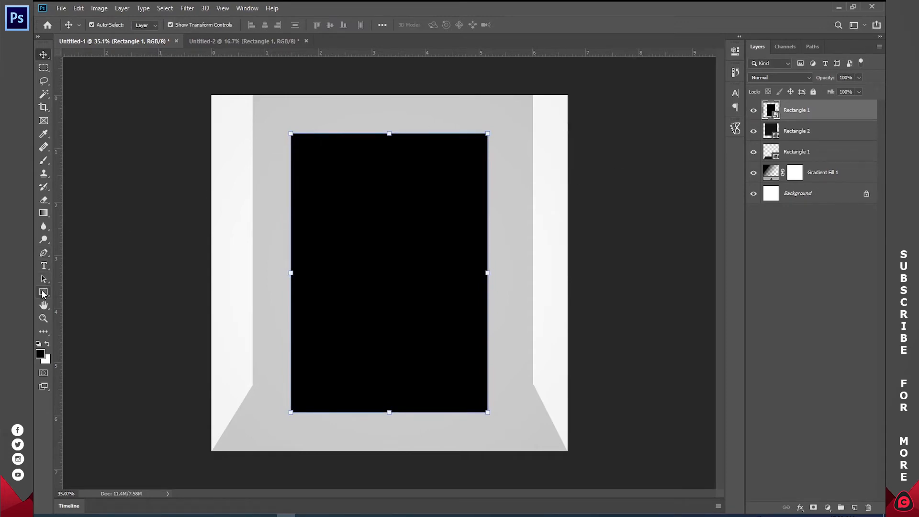
# - Draw a black rectangle about 869 × 1106 px over the portrait panel and stretch its edges to match the panel exactly
pyautogui.click(43, 292)
pyautogui.moveTo(271, 129); pyautogui.dragTo(426, 327)
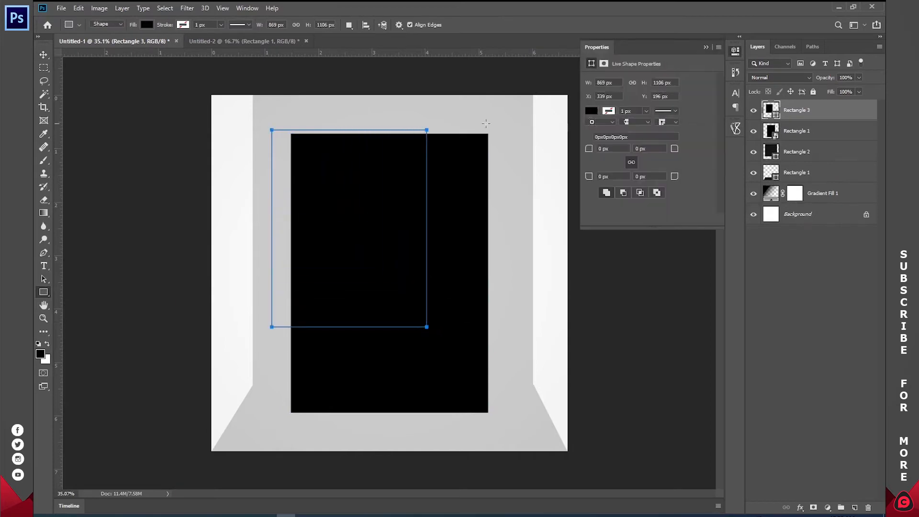
pyautogui.click(732, 51)
pyautogui.press('v')
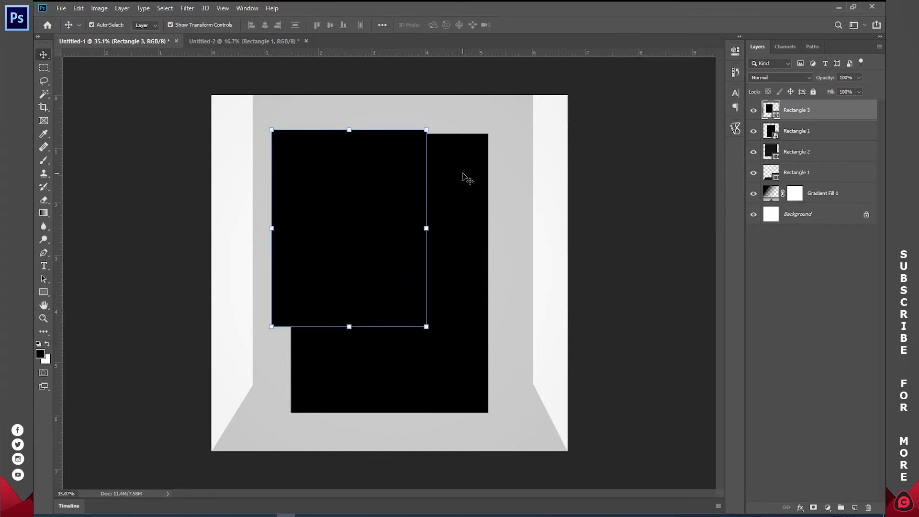
pyautogui.moveTo(426, 326); pyautogui.dragTo(488, 411)
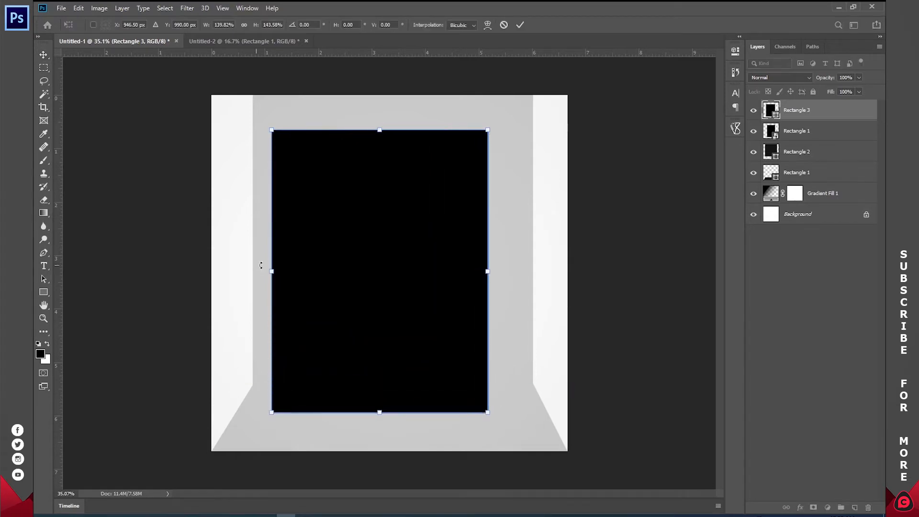
pyautogui.moveTo(272, 271); pyautogui.dragTo(291, 271)
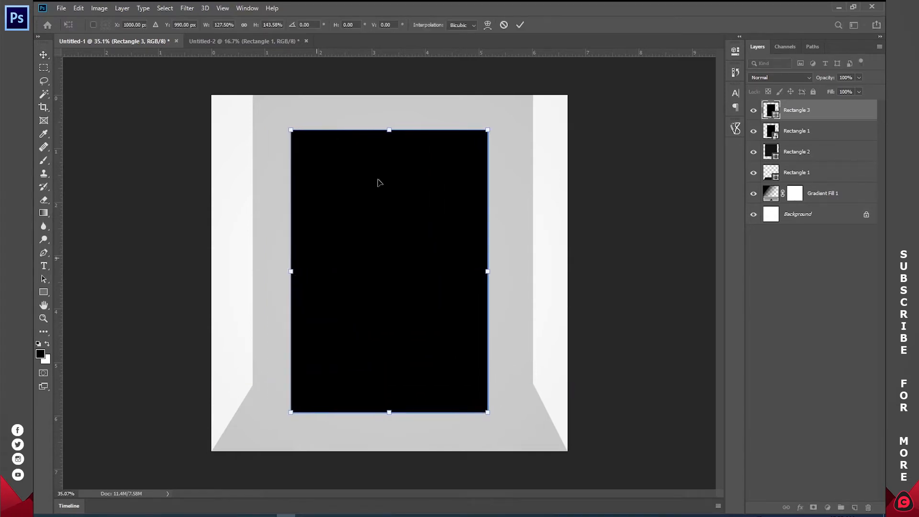
pyautogui.moveTo(392, 128)
pyautogui.mouseDown()
pyautogui.moveTo(389, 201)
pyautogui.moveTo(389, 134)
pyautogui.mouseUp()
pyautogui.click(520, 25)
# - Change the fill colour of the new rectangle over the panel to a bright red-orange
pyautogui.doubleClick(766, 110)
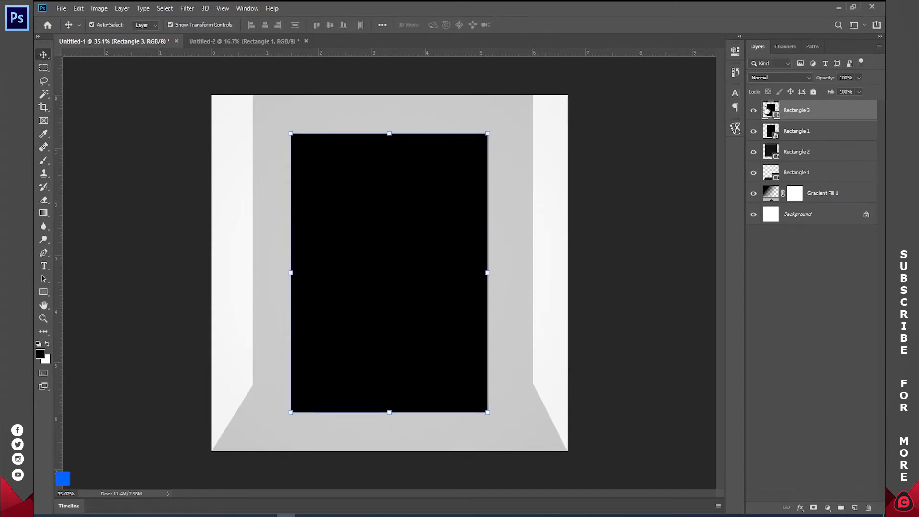
pyautogui.moveTo(680, 96); pyautogui.dragTo(711, 35)
pyautogui.click(837, 28)
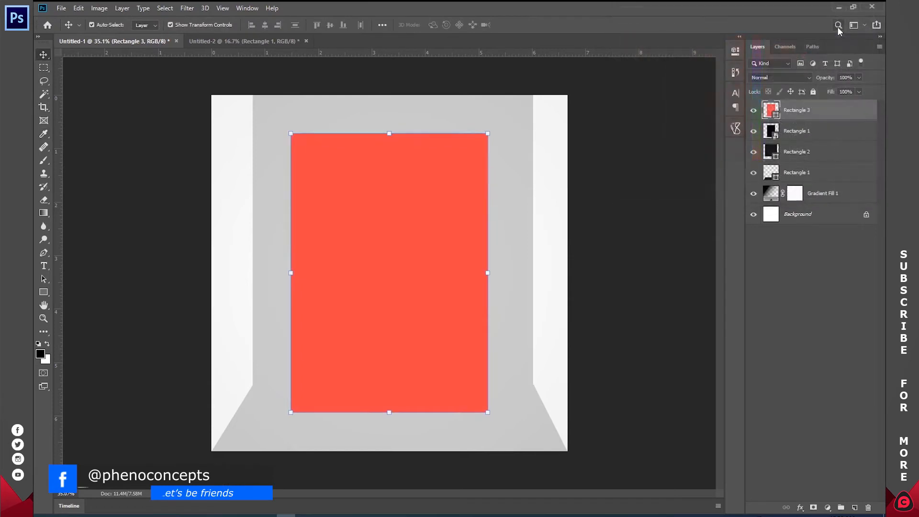
# - Rename the red rectangle layer to BORDERS and the black smart object layer to INSERT PICTURE HERE
pyautogui.doubleClick(797, 110)
pyautogui.write('BORDERS')
pyautogui.press('Return')
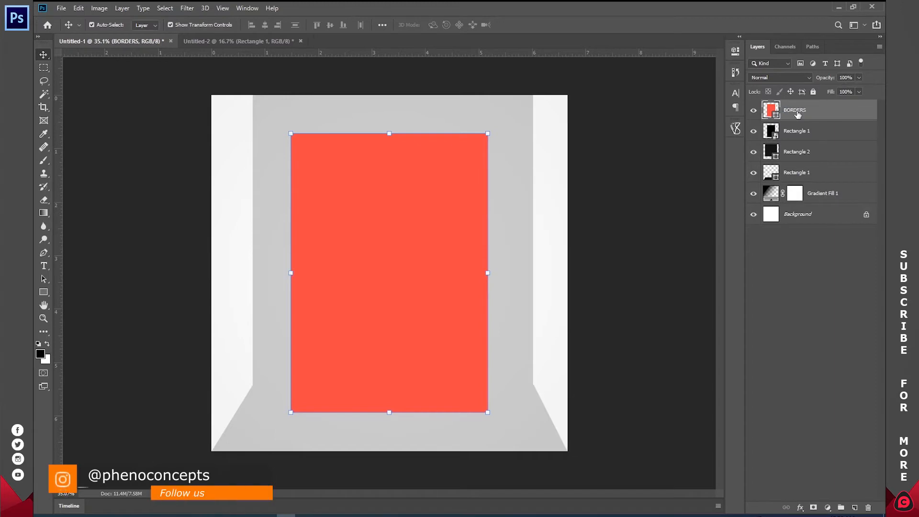
pyautogui.doubleClick(794, 131)
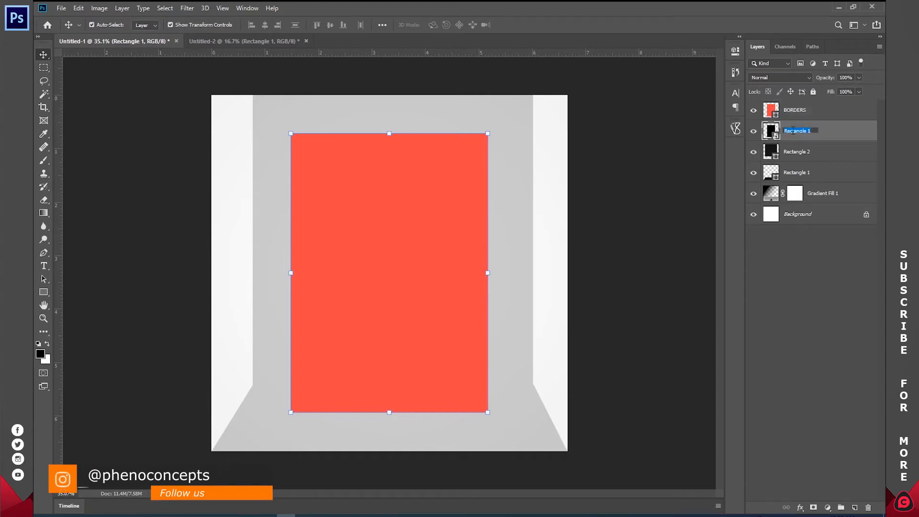
pyautogui.write('INSERT PICTU')
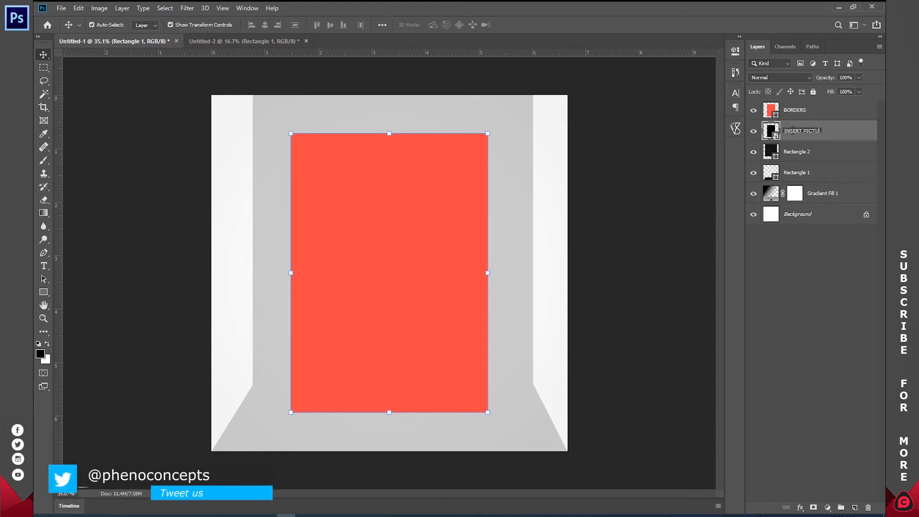
pyautogui.write('RE HERE')
pyautogui.press('Return')
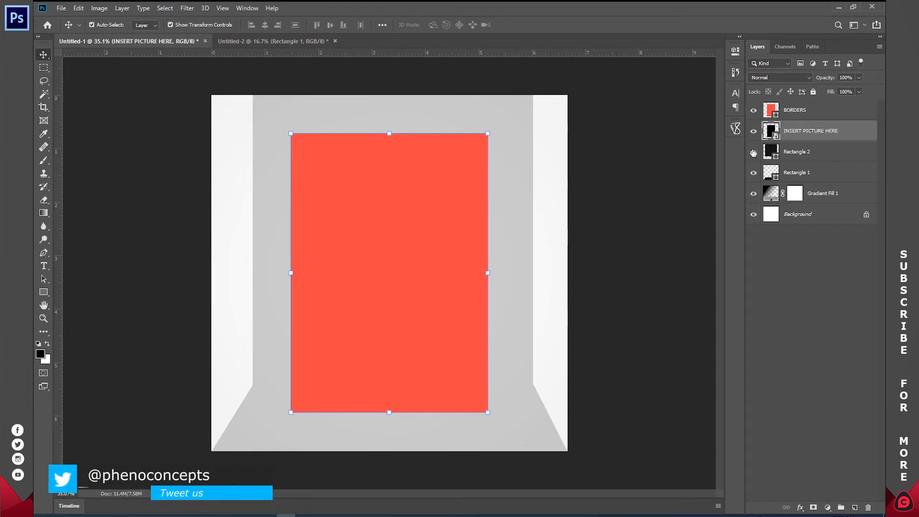
# - Group the Rectangle 2, Rectangle 1 and Gradient Fill 1 room layers and name the group BACKGROUND
pyautogui.click(797, 151)
pyautogui.keyDown('shift'); pyautogui.click(828, 193); pyautogui.keyUp('shift')
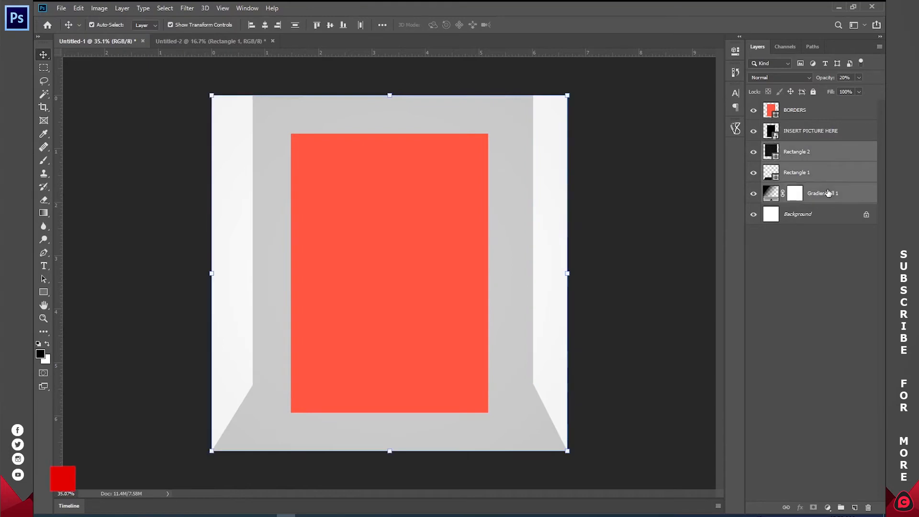
pyautogui.hotkey('ctrl', 'g')
pyautogui.doubleClick(787, 149)
pyautogui.write('BA')
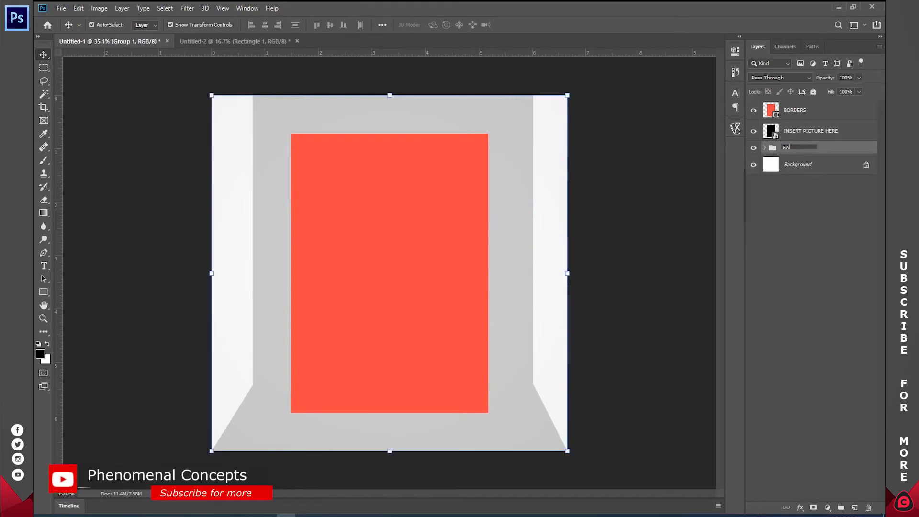
pyautogui.write('CKGROUND')
pyautogui.press('Return')
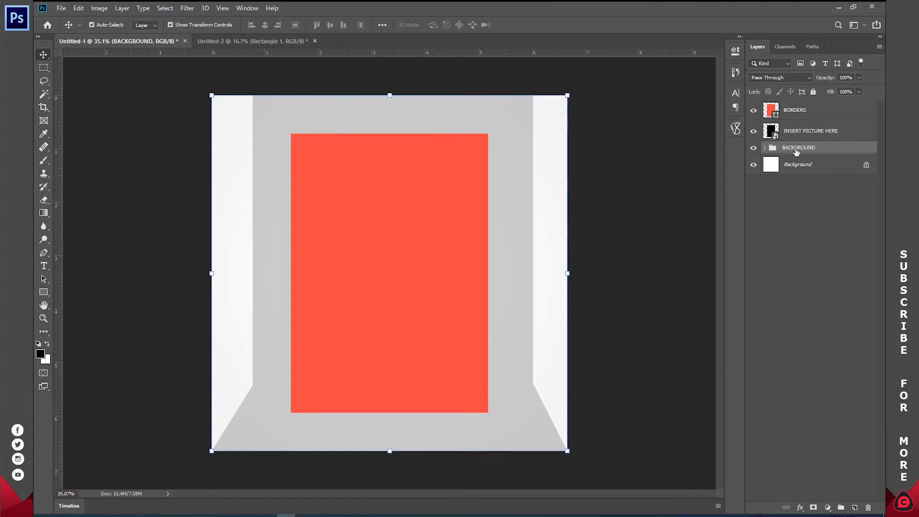
pyautogui.click(774, 216)
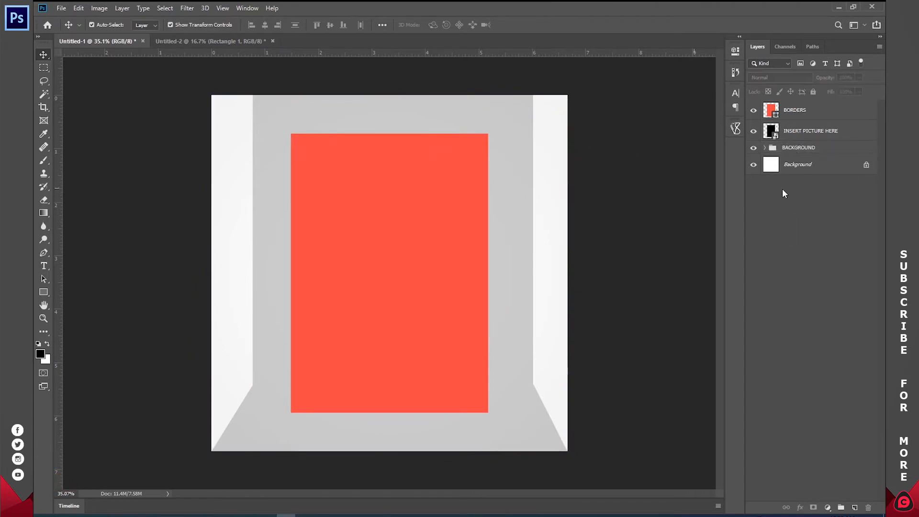
# - Move the BORDERS layer below the INSERT PICTURE HERE layer
pyautogui.click(800, 114)
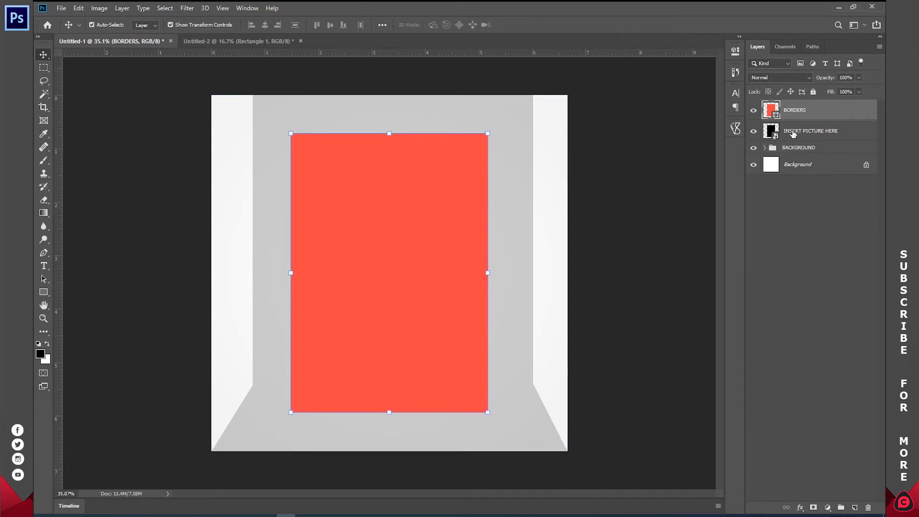
pyautogui.moveTo(804, 111); pyautogui.dragTo(812, 136)
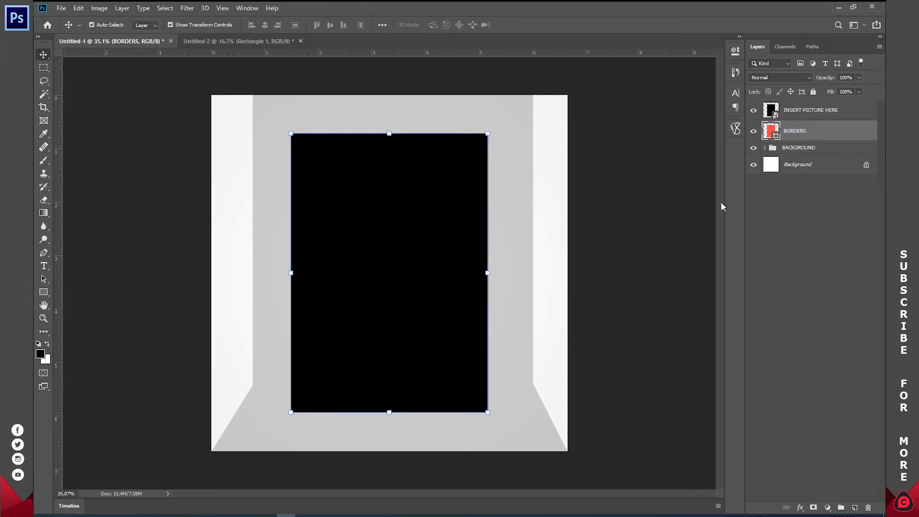
pyautogui.click(488, 133)
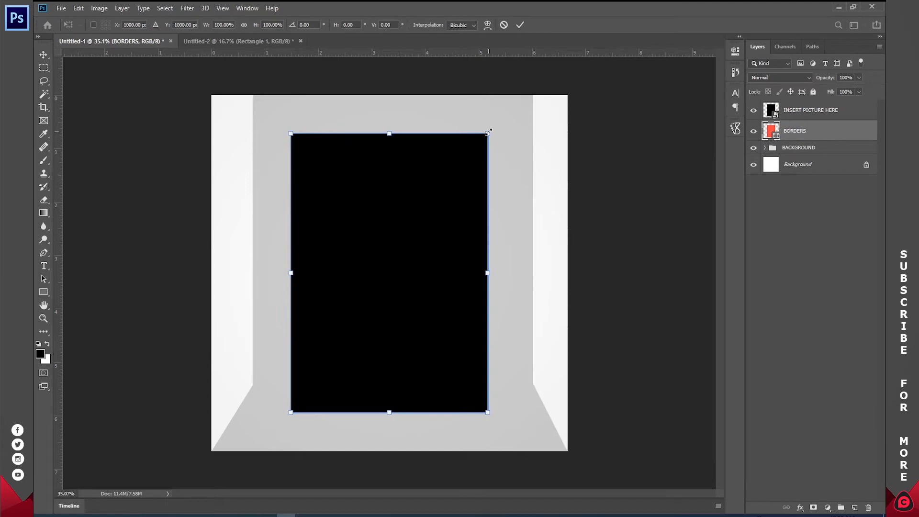
pyautogui.moveTo(488, 131)
pyautogui.mouseDown()
pyautogui.moveTo(529, 94)
pyautogui.moveTo(473, 147)
pyautogui.moveTo(503, 109)
pyautogui.moveTo(472, 156)
pyautogui.moveTo(555, 67)
pyautogui.moveTo(507, 133)
pyautogui.moveTo(483, 140)
pyautogui.mouseUp()
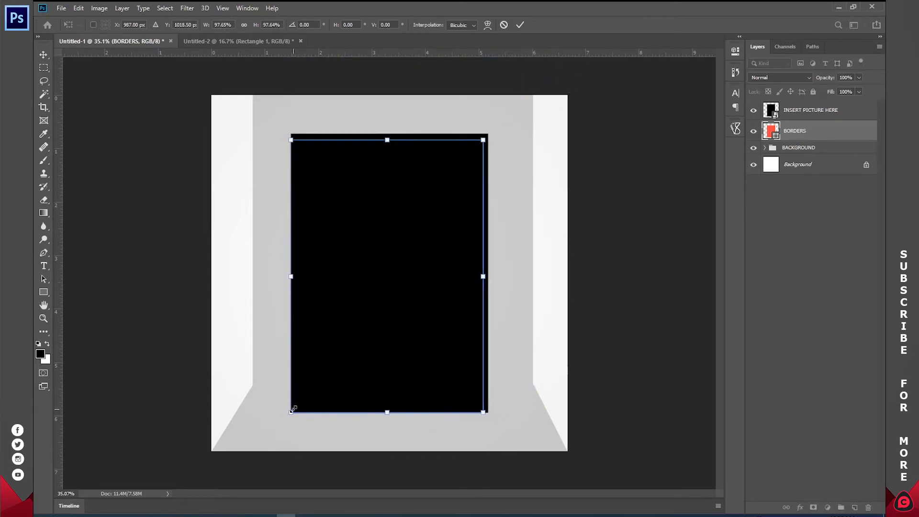
pyautogui.moveTo(292, 139); pyautogui.dragTo(238, 139)
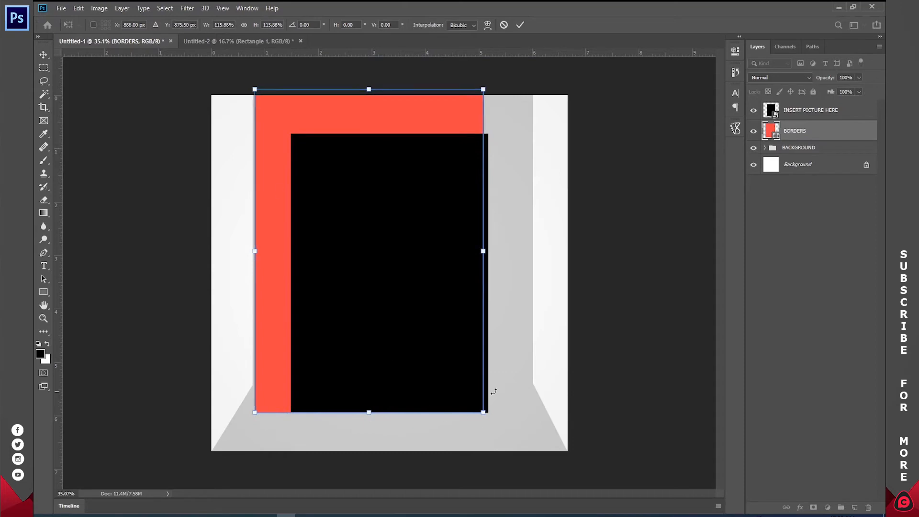
pyautogui.click(506, 23)
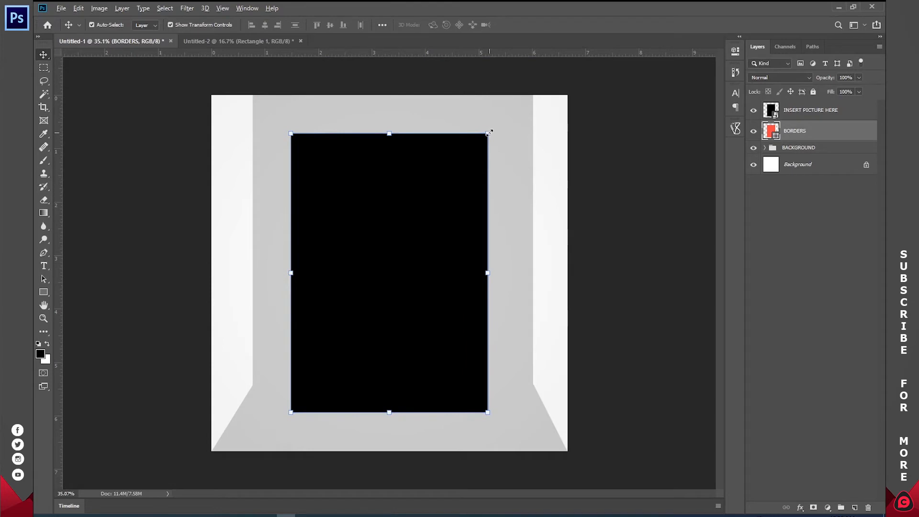
# - Scale the BORDERS rectangle up from its centre to about 108.3%, forming an even border around the black panel
pyautogui.moveTo(488, 132); pyautogui.dragTo(499, 122)
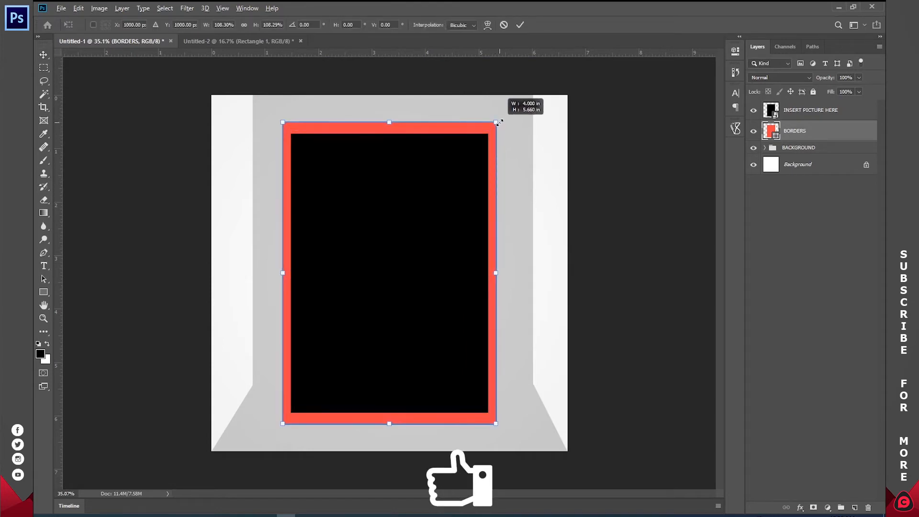
pyautogui.click(520, 24)
pyautogui.click(788, 212)
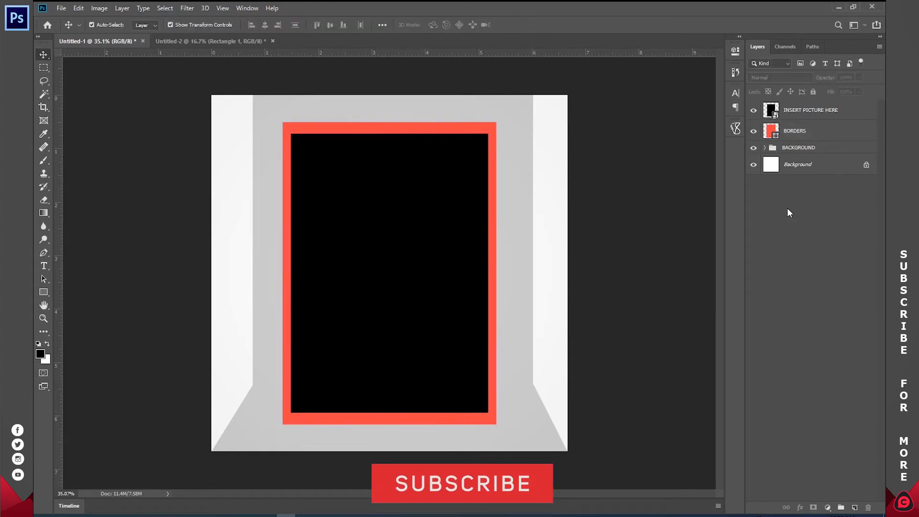
# - Change the fill colour of the BORDERS rectangle to black (000000)
pyautogui.doubleClick(770, 132)
pyautogui.click(655, 163)
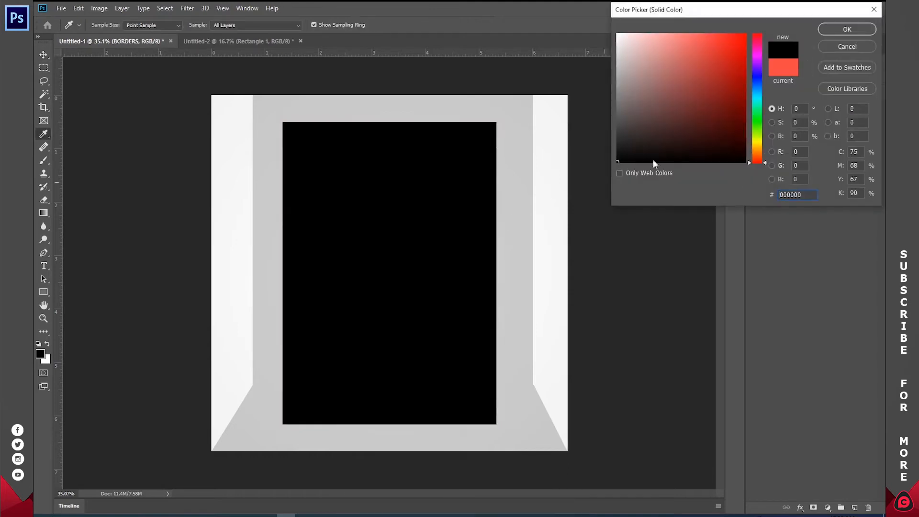
pyautogui.click(843, 27)
# - Open the INSERT PICTURE HERE smart object, change its rectangle's fill to white (ffffff), and save and close its contents
pyautogui.click(772, 110)
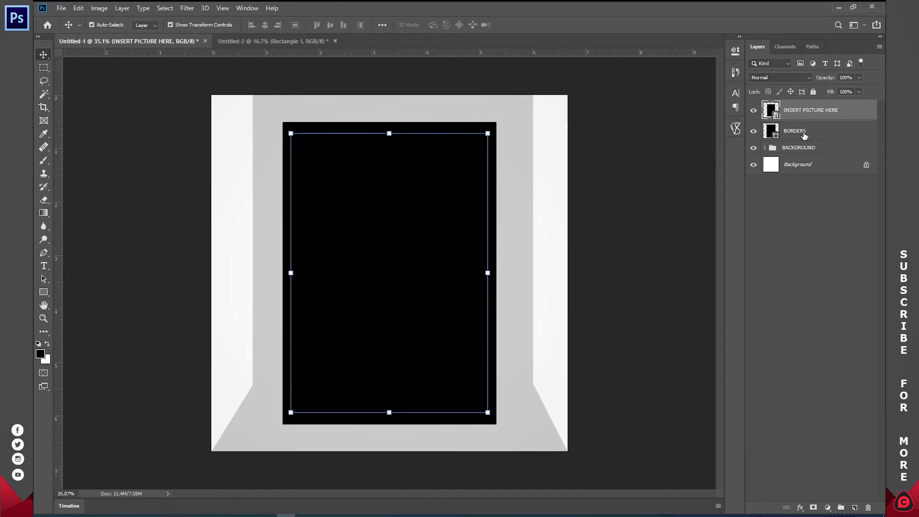
pyautogui.doubleClick(771, 111)
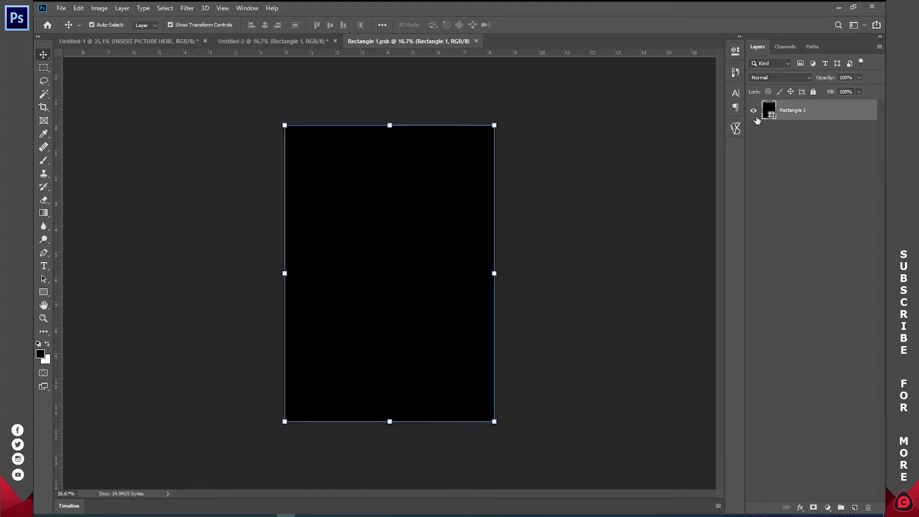
pyautogui.doubleClick(766, 113)
pyautogui.write('ffffff')
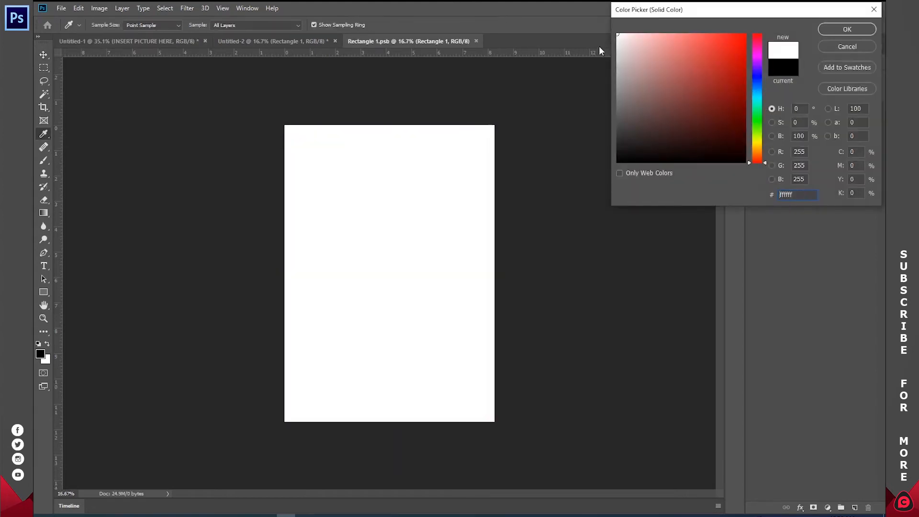
pyautogui.click(833, 29)
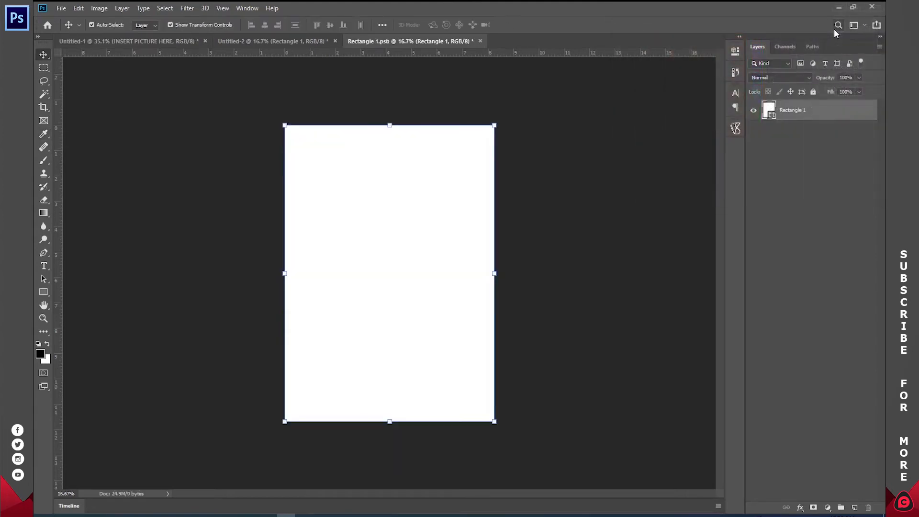
pyautogui.click(480, 41)
pyautogui.click(426, 196)
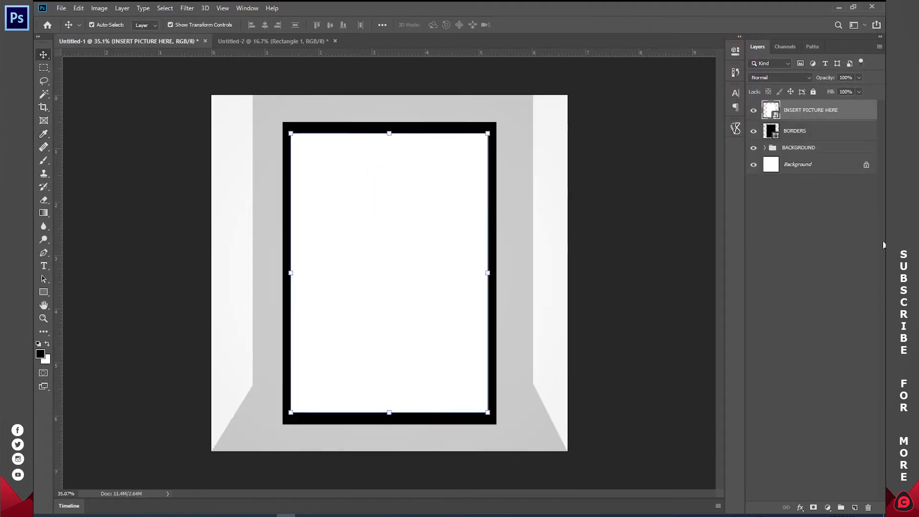
# - Examine the frame's upper-left corner up close and check the BORDERS rectangle with the white picture panel temporarily hidden
pyautogui.click(766, 277)
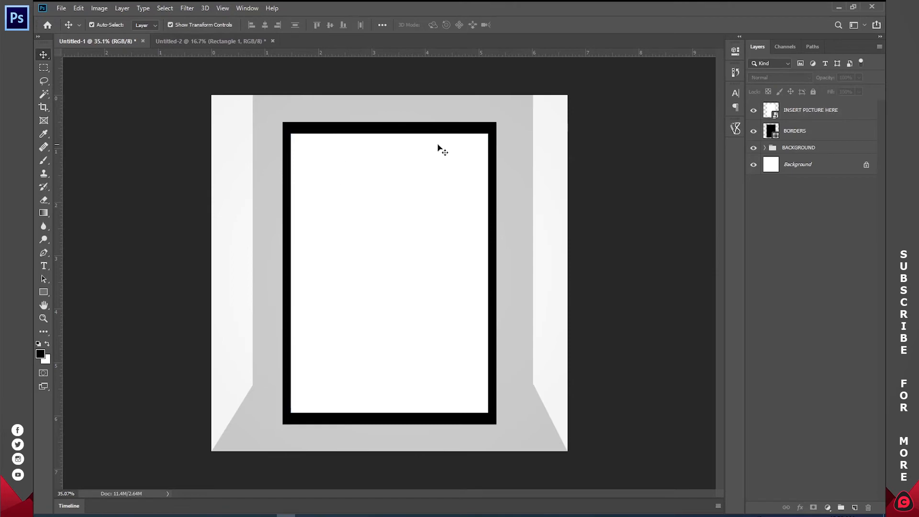
pyautogui.press('z')
pyautogui.moveTo(308, 124); pyautogui.dragTo(423, 189)
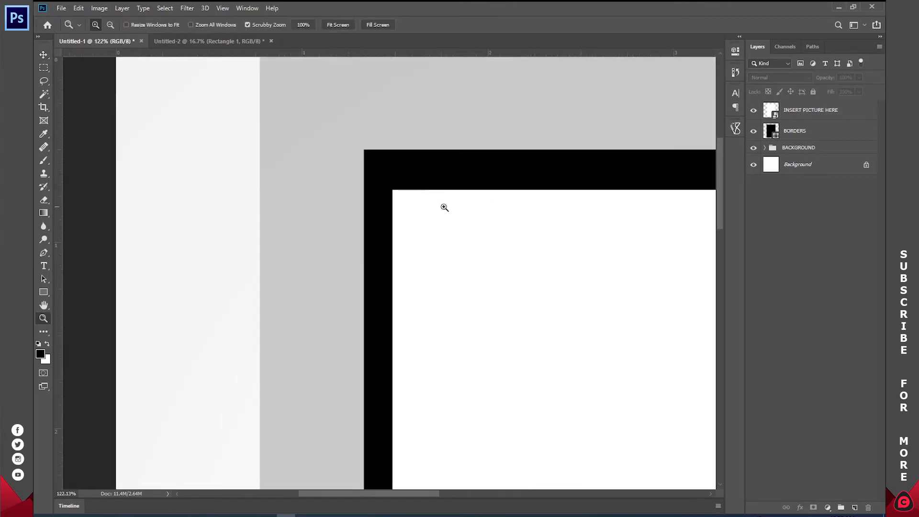
pyautogui.press('v')
pyautogui.moveTo(482, 252)
pyautogui.mouseDown()
pyautogui.moveTo(438, 233)
pyautogui.moveTo(478, 238)
pyautogui.mouseUp()
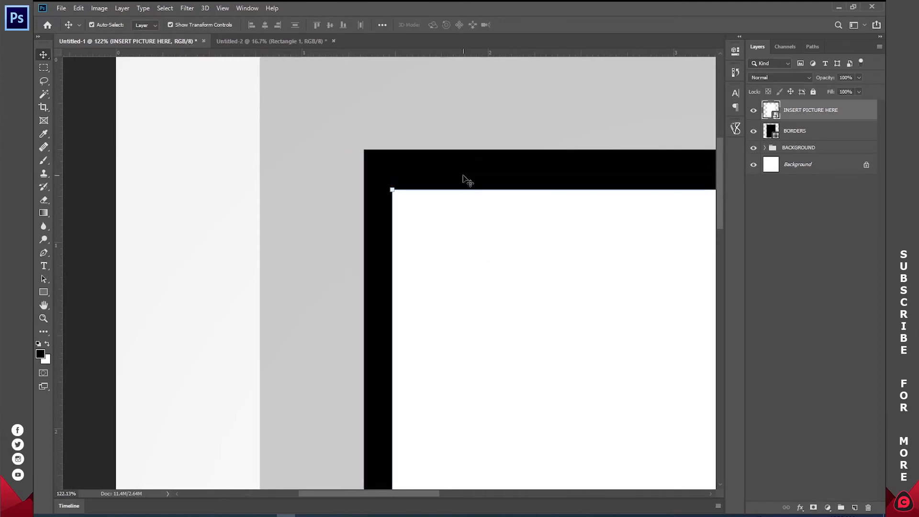
pyautogui.press('z')
pyautogui.click(344, 23)
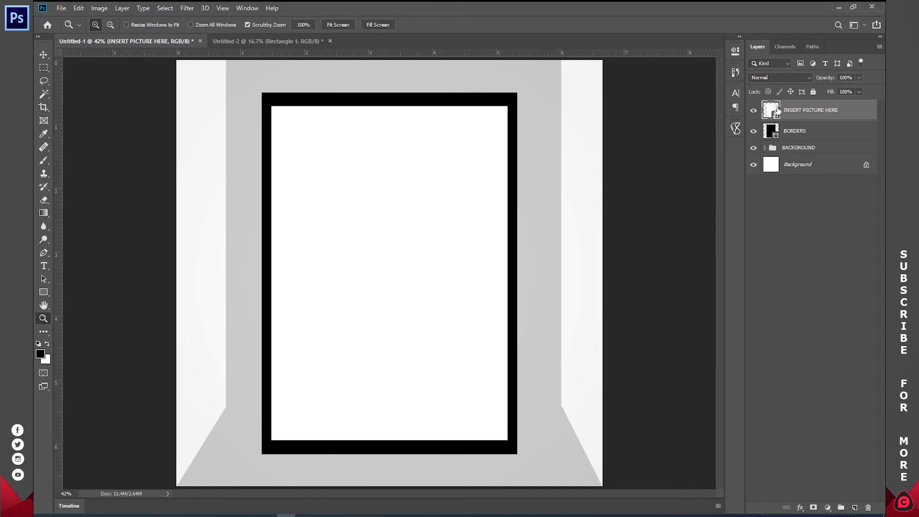
pyautogui.click(754, 111)
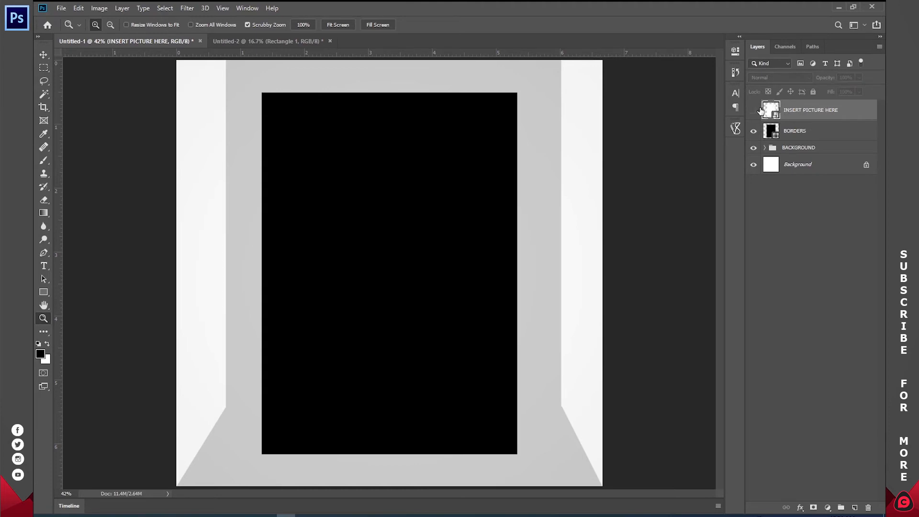
pyautogui.click(754, 111)
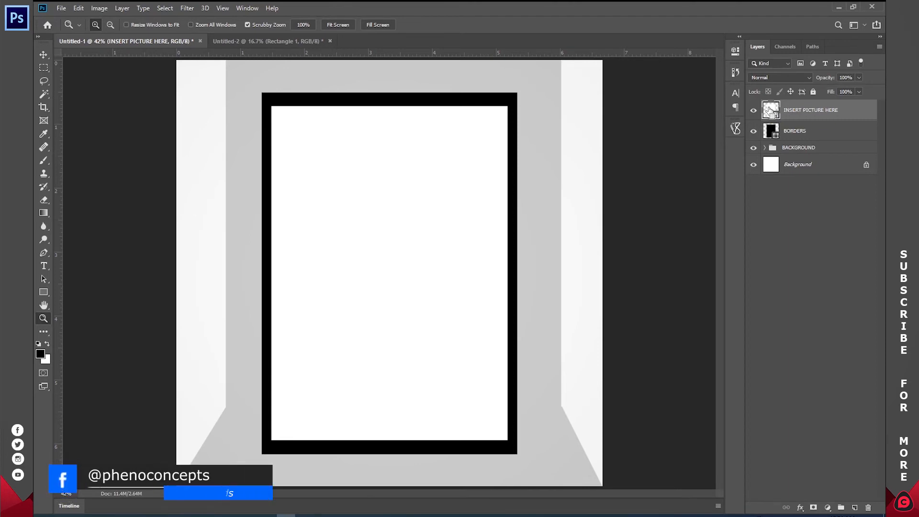
# - Mask the BORDERS layer with a selection of the INSERT PICTURE HERE panel and invert the mask to cut out the frame's centre
pyautogui.keyDown('ctrl'); pyautogui.click(770, 111); pyautogui.keyUp('ctrl')
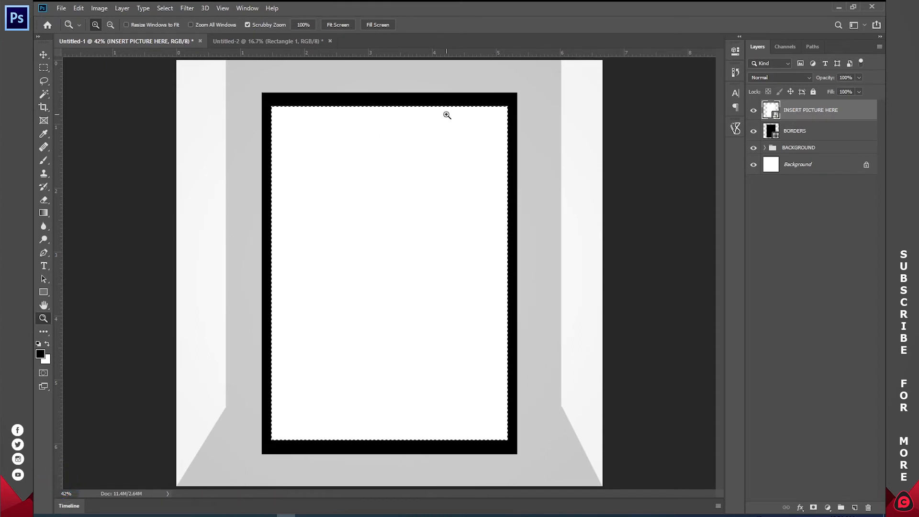
pyautogui.click(780, 132)
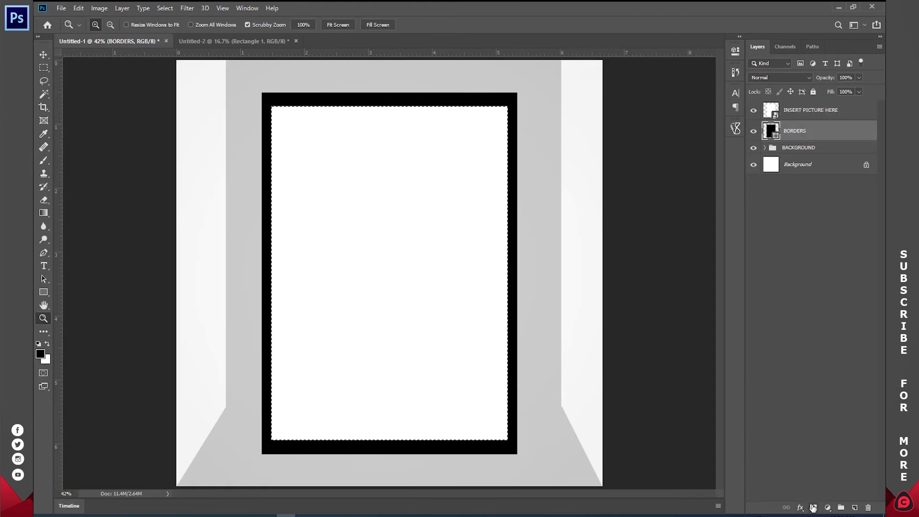
pyautogui.click(813, 507)
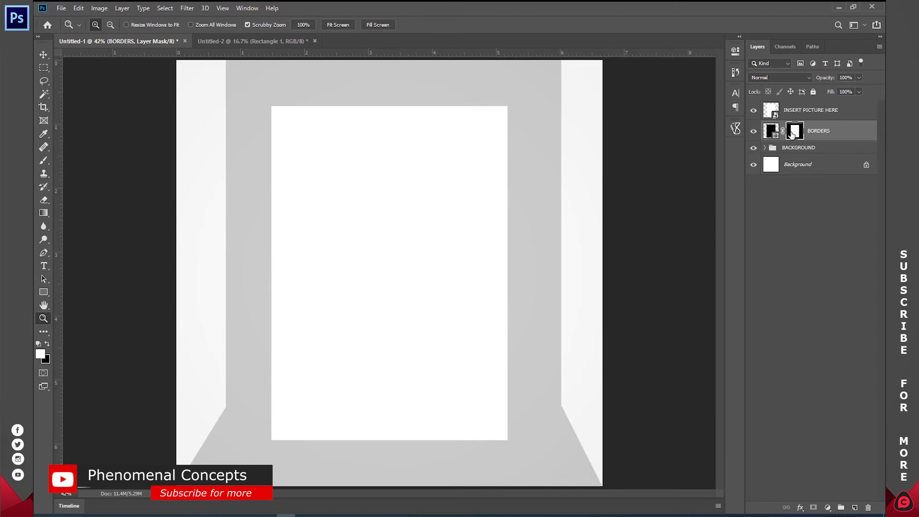
pyautogui.click(770, 132)
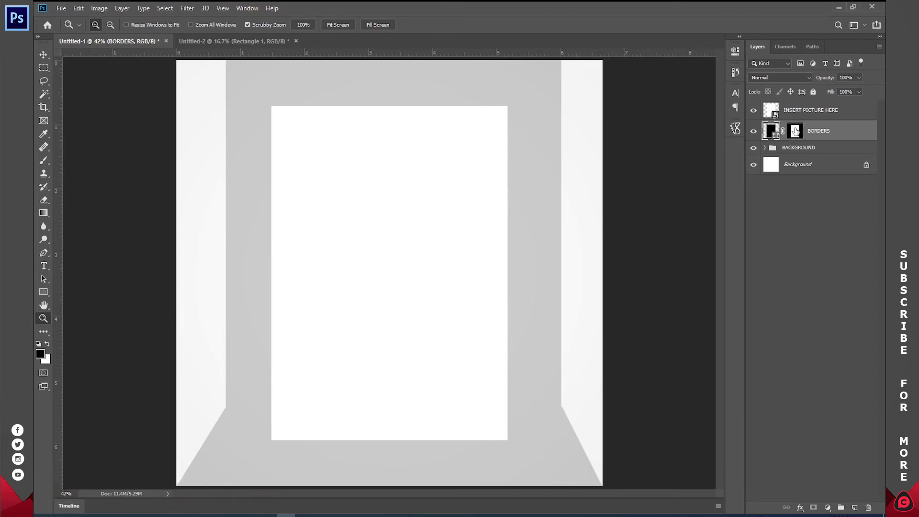
pyautogui.click(793, 132)
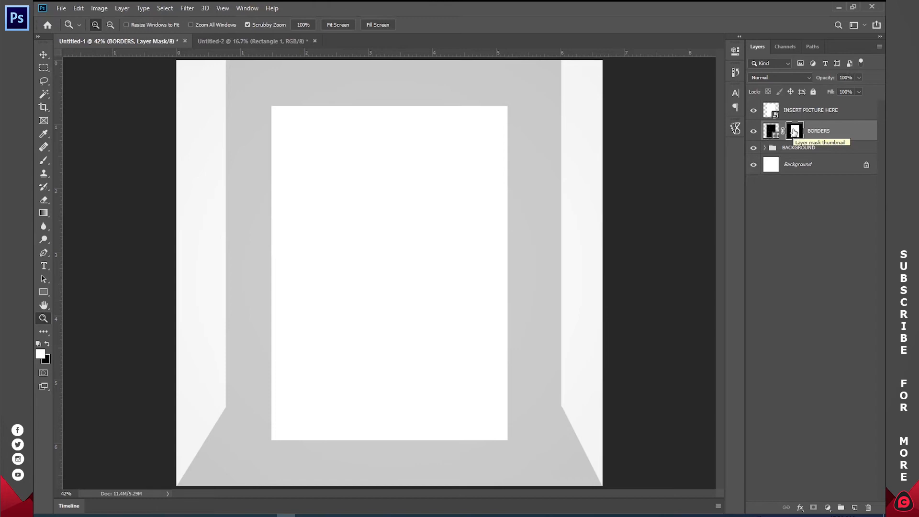
pyautogui.hotkey('ctrl', 'i')
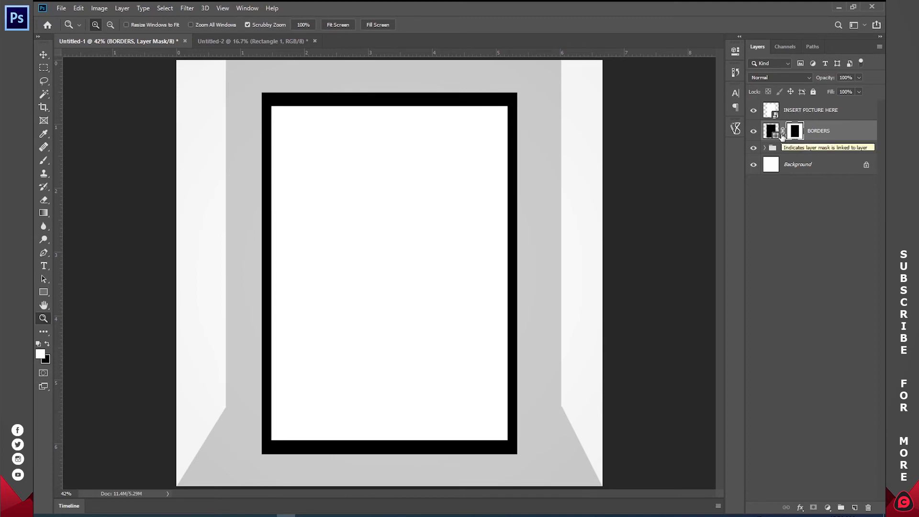
# - Hide the INSERT PICTURE HERE layer to check the opening in the black frame
pyautogui.click(752, 113)
pyautogui.click(752, 113)
pyautogui.click(753, 113)
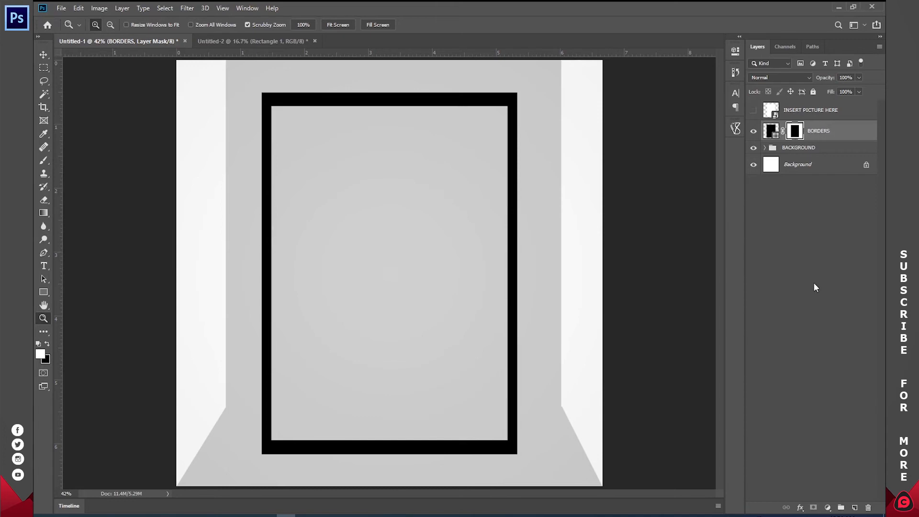
# - Add a Drop Shadow effect to the BORDERS layer and set its angle to 90°
pyautogui.click(800, 507)
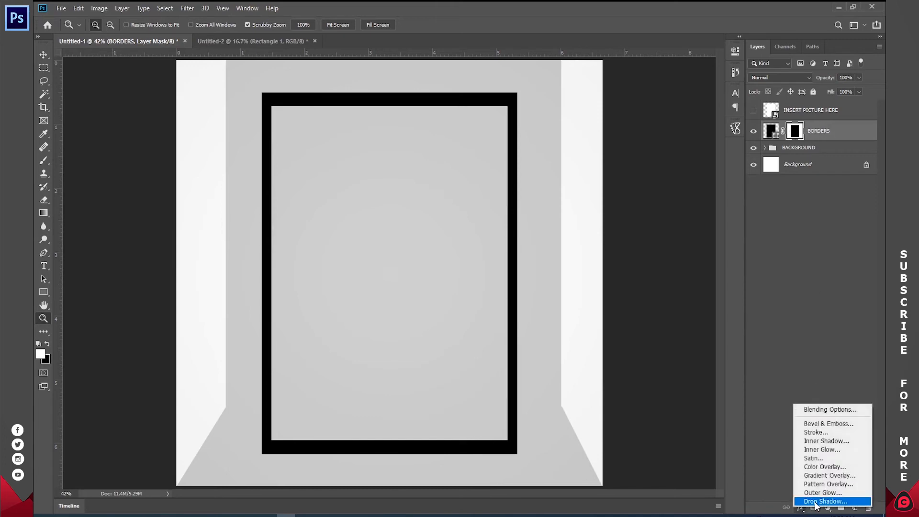
pyautogui.click(814, 500)
pyautogui.moveTo(374, 235); pyautogui.dragTo(359, 172)
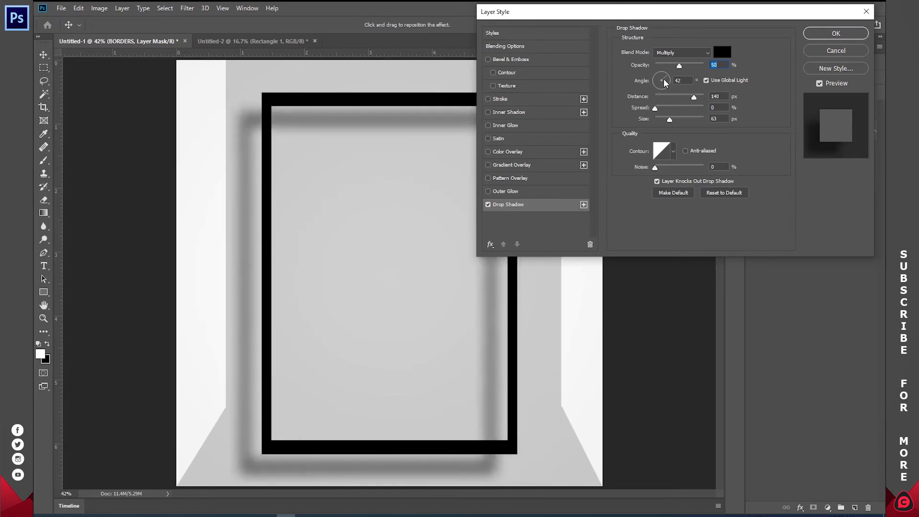
pyautogui.moveTo(394, 201)
pyautogui.mouseDown()
pyautogui.moveTo(380, 195)
pyautogui.moveTo(389, 211)
pyautogui.mouseUp()
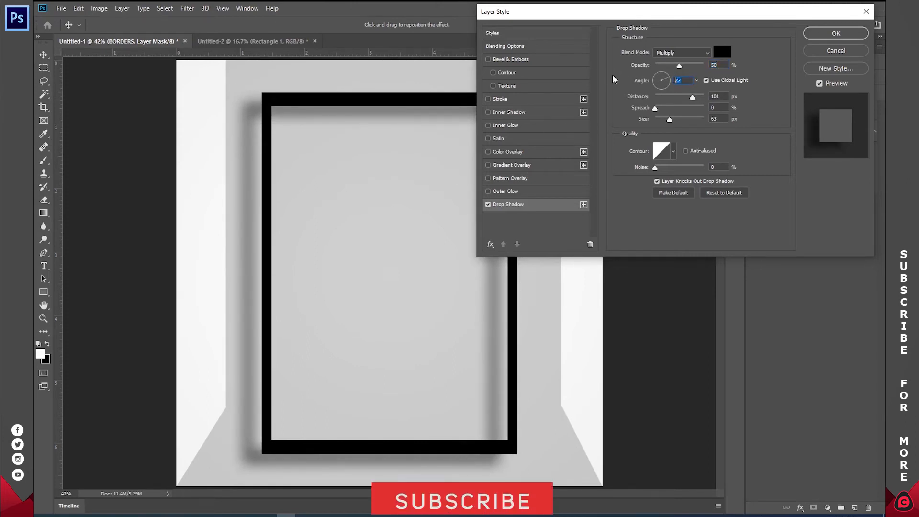
pyautogui.write('90')
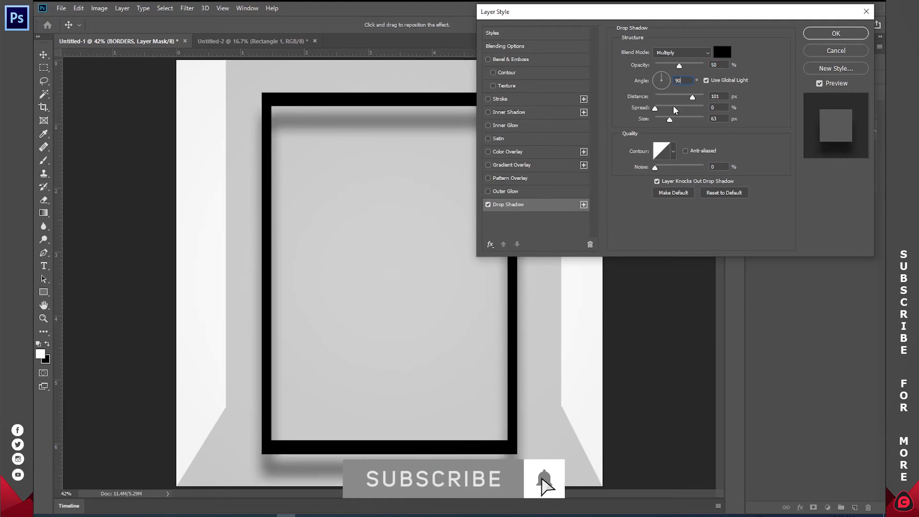
# - Set the frame's drop shadow to 10 px distance, 10 px size and 30% opacity, apply it and collapse the effects list
pyautogui.moveTo(690, 97); pyautogui.dragTo(653, 97)
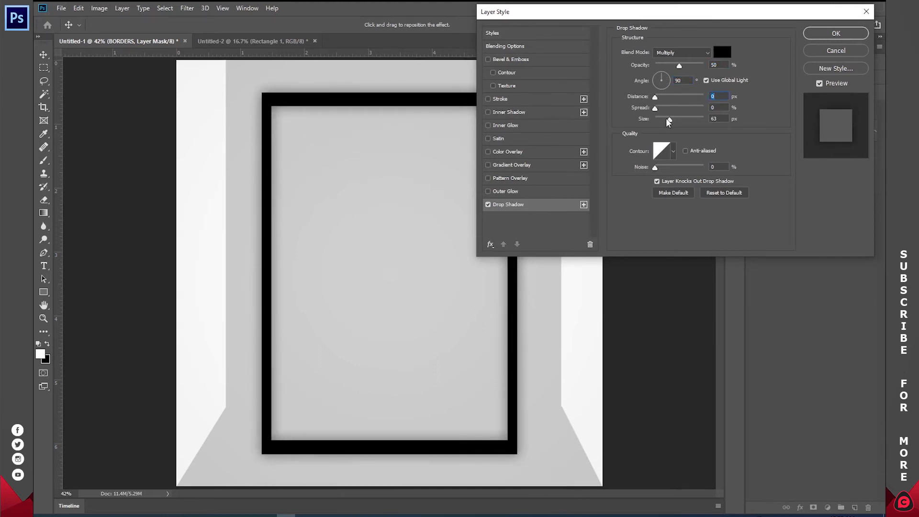
pyautogui.moveTo(668, 120); pyautogui.dragTo(661, 120)
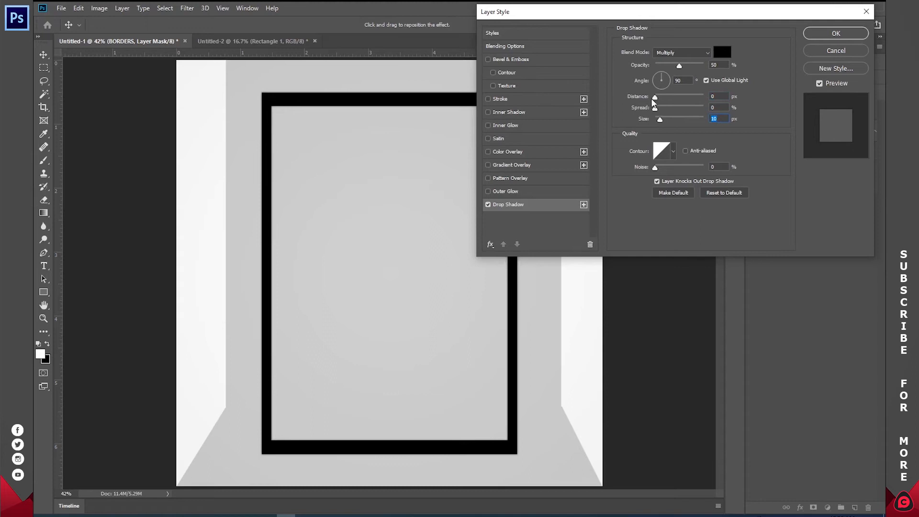
pyautogui.moveTo(655, 97); pyautogui.dragTo(660, 99)
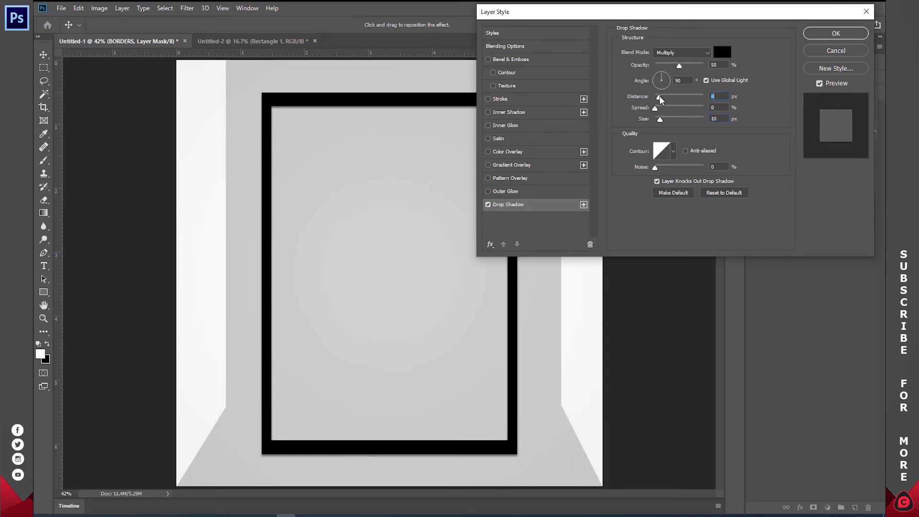
pyautogui.write('10')
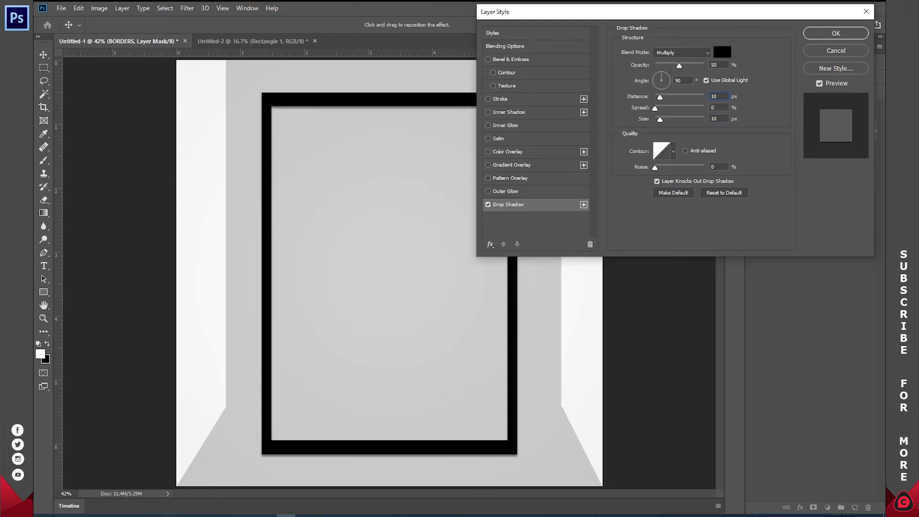
pyautogui.moveTo(680, 67); pyautogui.dragTo(675, 69)
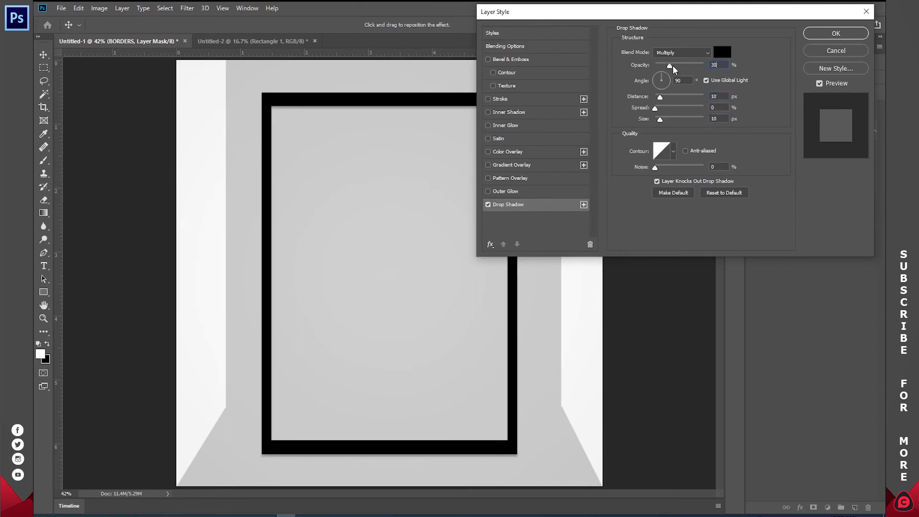
pyautogui.press('Return')
pyautogui.click(851, 240)
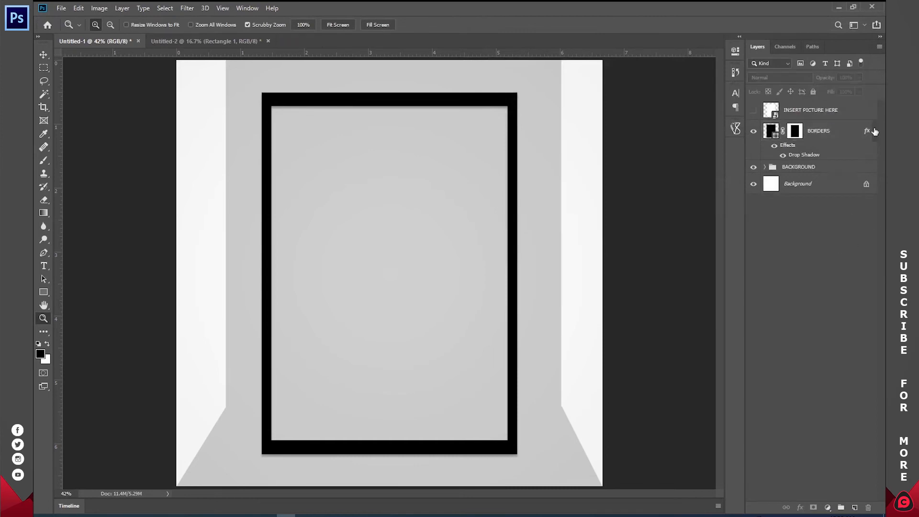
pyautogui.click(875, 131)
# - Show the INSERT PICTURE HERE layer again and toggle its visibility to compare the frame's inner shadow with and without it
pyautogui.click(753, 110)
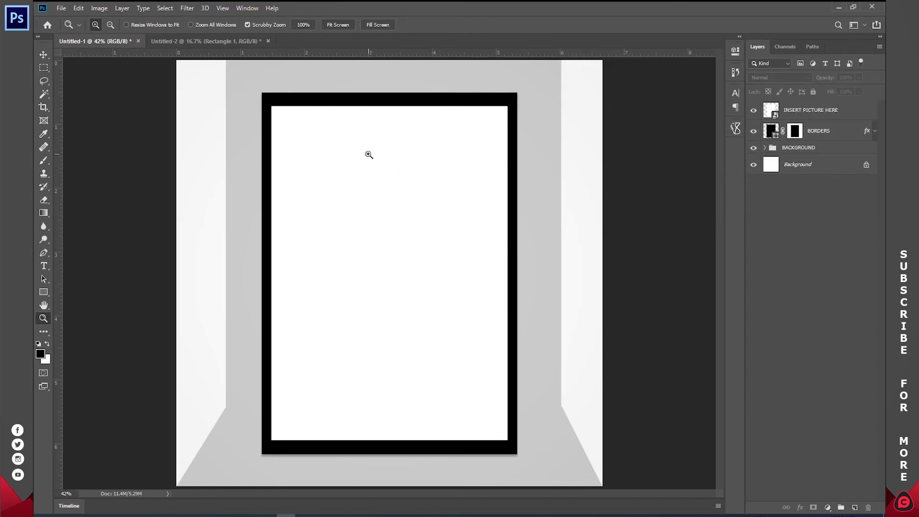
pyautogui.click(753, 110)
pyautogui.click(798, 112)
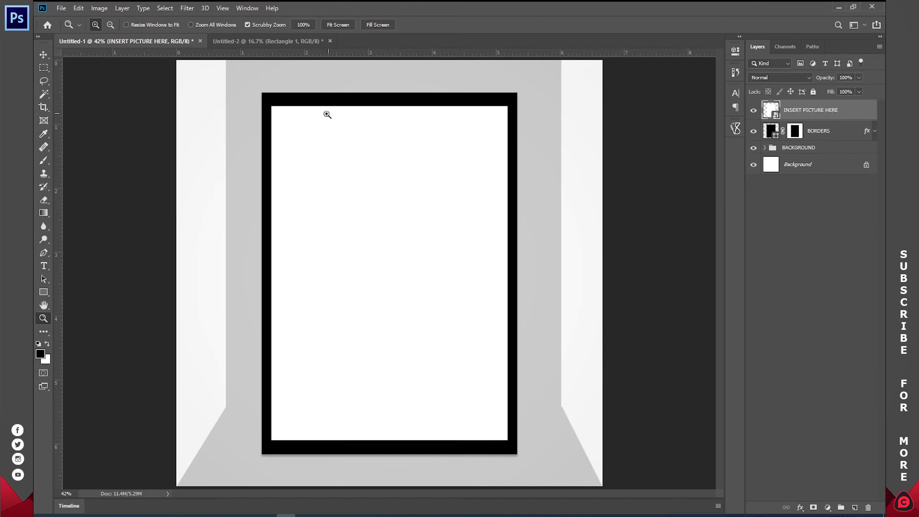
pyautogui.click(753, 111)
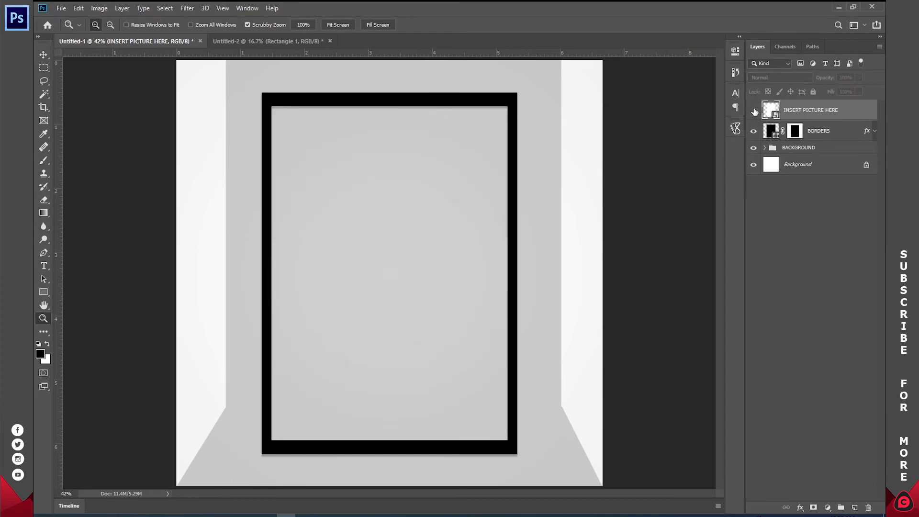
pyautogui.click(753, 111)
# - Check the frame's upper-right corner up close and move the INSERT PICTURE HERE layer below BORDERS
pyautogui.moveTo(456, 106); pyautogui.dragTo(505, 94)
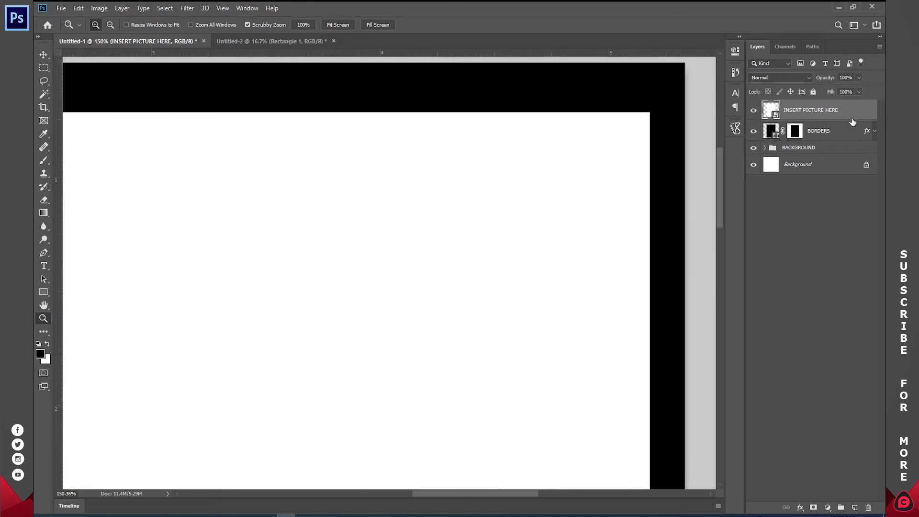
pyautogui.click(753, 112)
pyautogui.click(753, 112)
pyautogui.moveTo(841, 113); pyautogui.dragTo(839, 141)
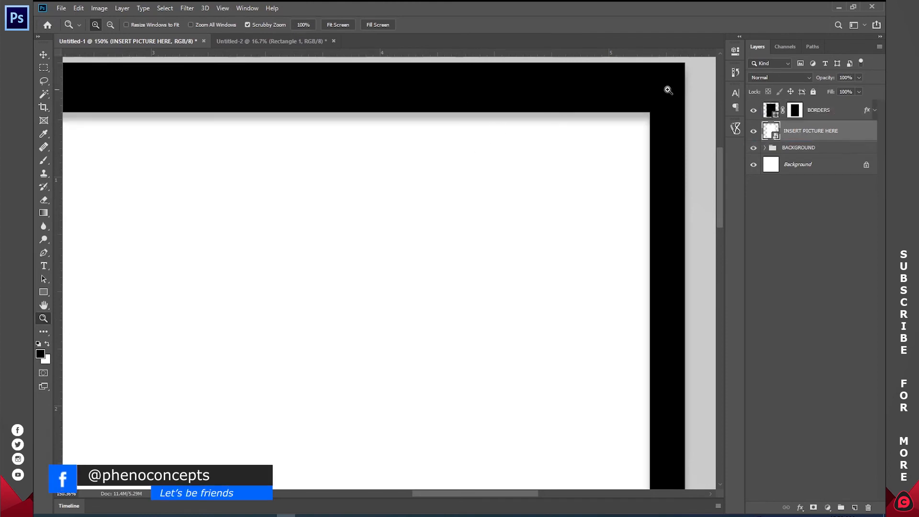
pyautogui.click(338, 25)
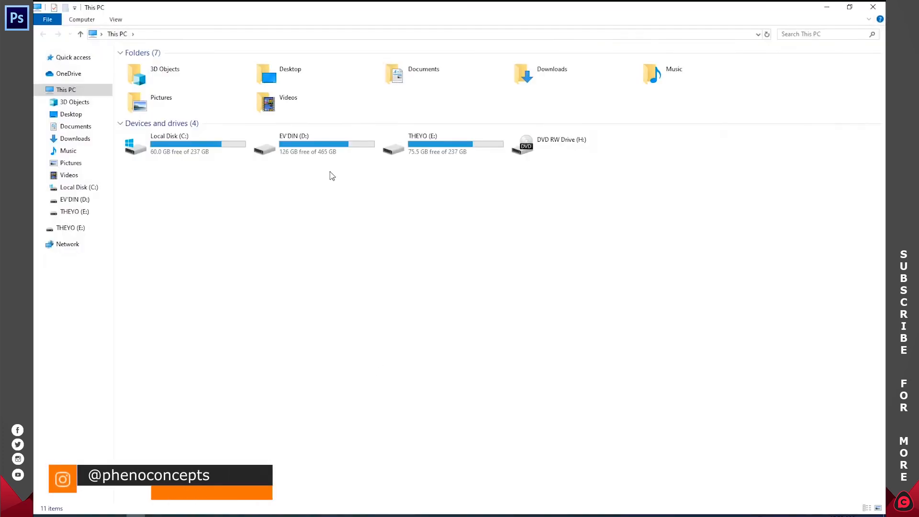
# - In File Explorer, open the couple's photo folder inside Camera Backup on drive D: and pick the photo JJ (2)
pyautogui.doubleClick(322, 147)
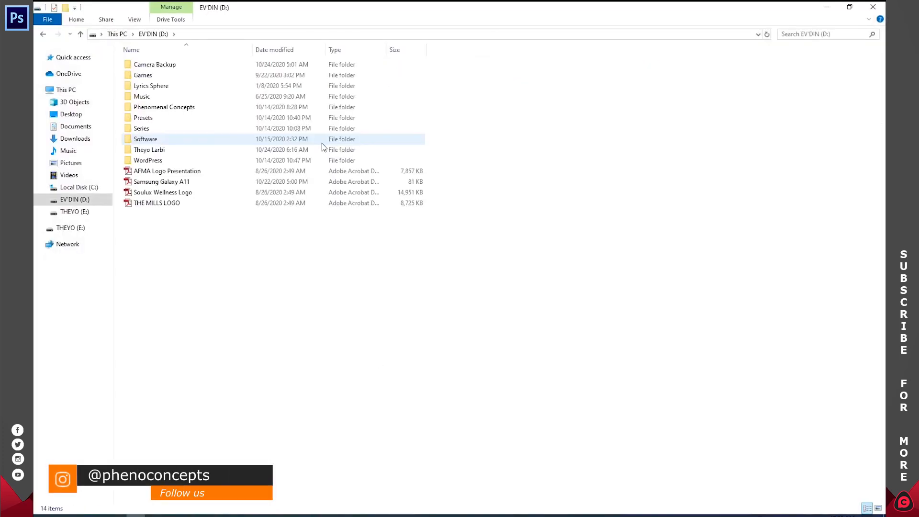
pyautogui.doubleClick(187, 64)
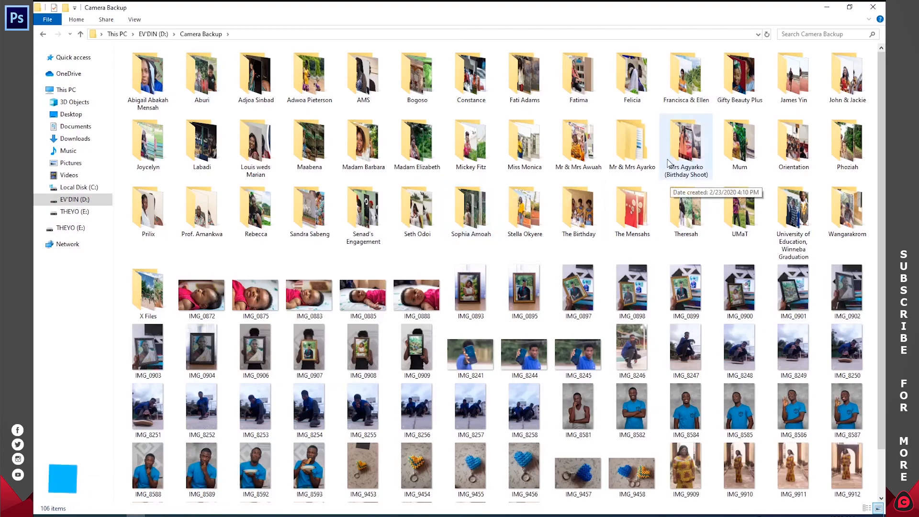
pyautogui.click(854, 77)
pyautogui.doubleClick(854, 75)
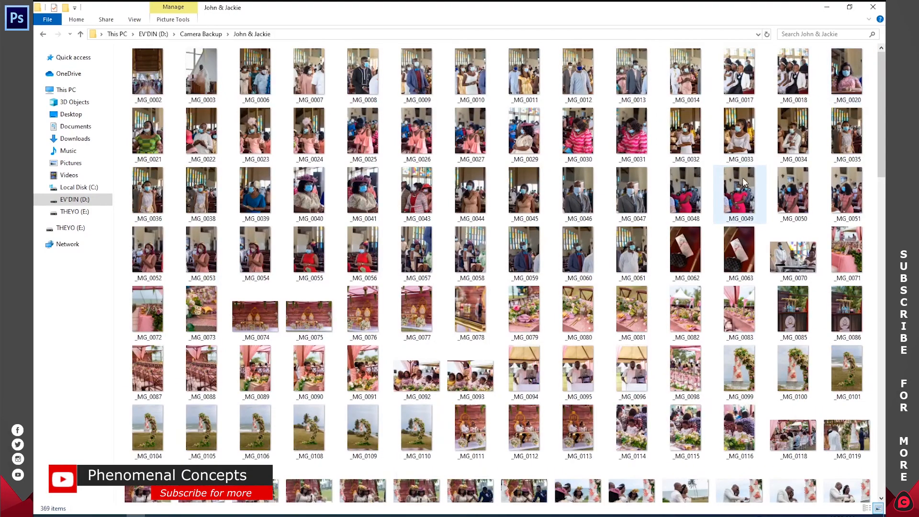
pyautogui.moveTo(881, 136); pyautogui.dragTo(882, 365)
pyautogui.moveTo(465, 143); pyautogui.dragTo(389, 199)
# - Switch back to Photoshop and close the Untitled-2 document without saving it
pyautogui.hotkey('alt', 'Tab')
pyautogui.hotkey('alt', 'Tab')
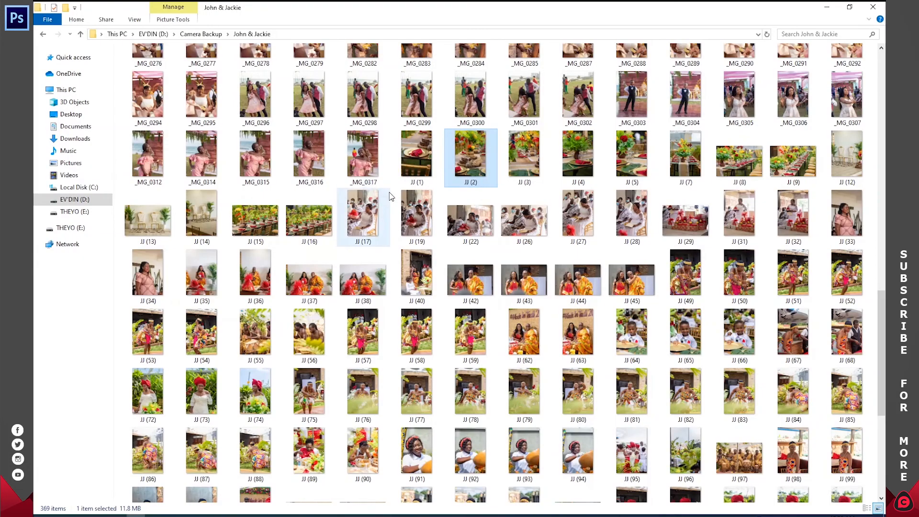
pyautogui.hotkey('alt', 'Tab')
pyautogui.click(249, 41)
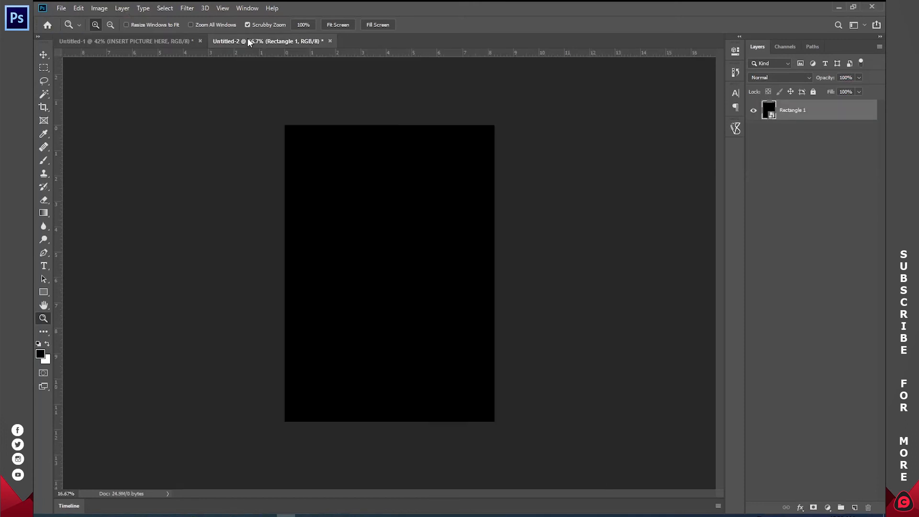
pyautogui.click(330, 41)
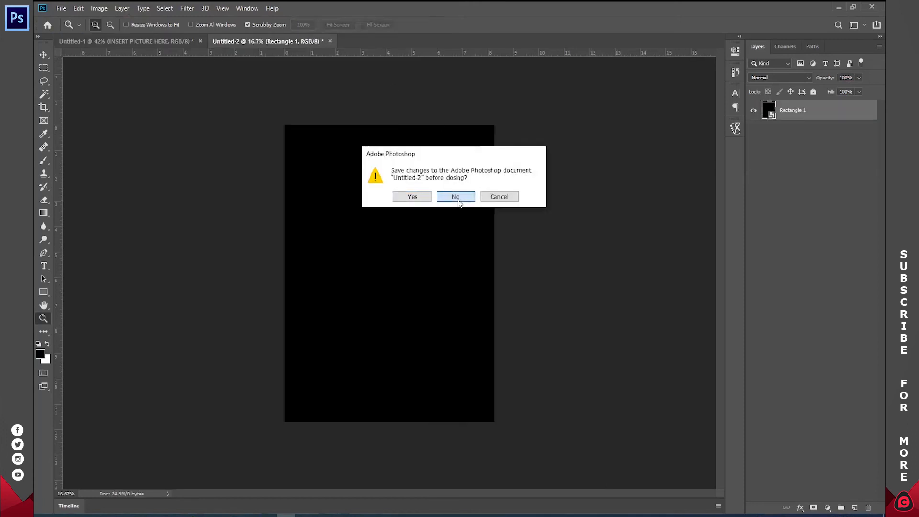
pyautogui.click(456, 197)
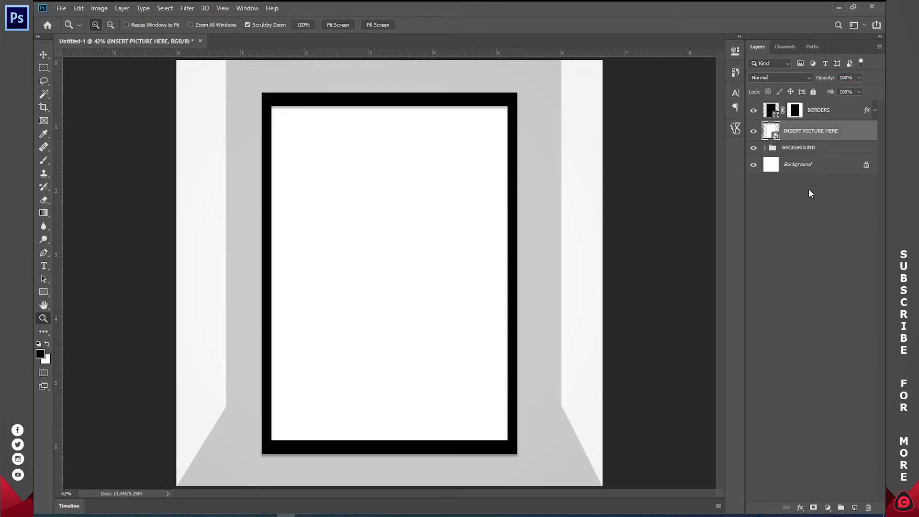
# - Open the INSERT PICTURE HERE contents, place the photo JJ (2) from File Explorer and scale and position it to cover the page
pyautogui.doubleClick(769, 130)
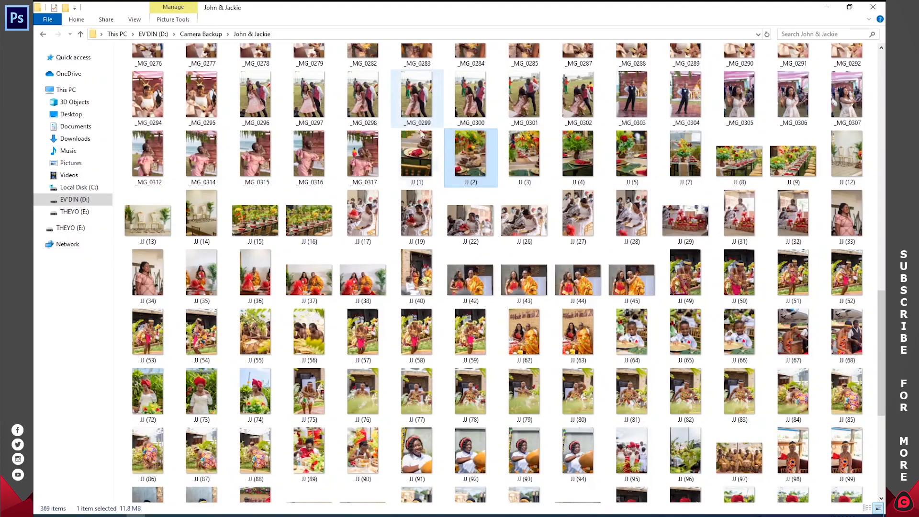
pyautogui.hotkey('alt', 'Tab')
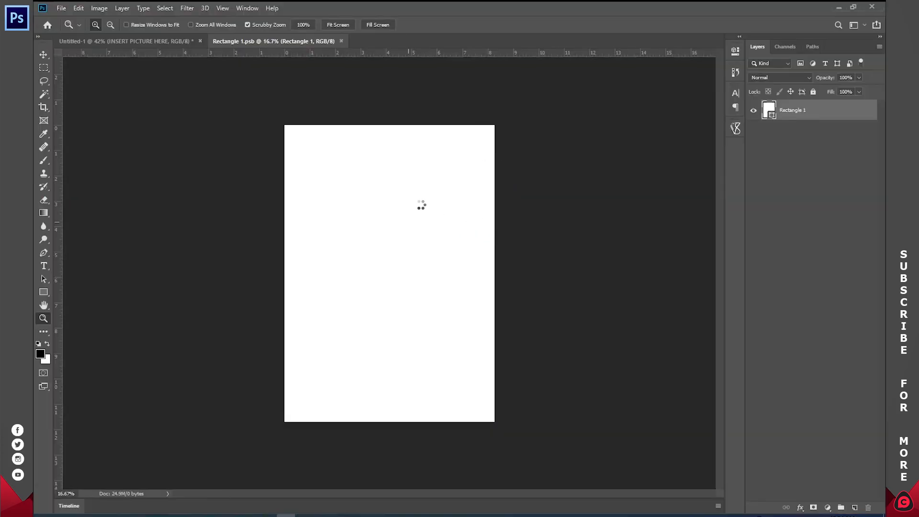
pyautogui.moveTo(291, 275); pyautogui.dragTo(285, 274)
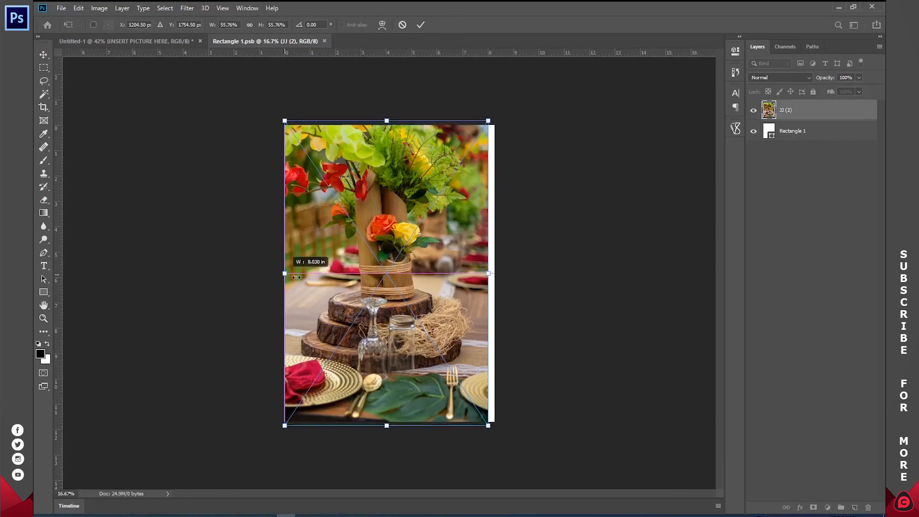
pyautogui.moveTo(488, 274)
pyautogui.mouseDown()
pyautogui.moveTo(507, 261)
pyautogui.moveTo(500, 268)
pyautogui.mouseUp()
pyautogui.moveTo(445, 278); pyautogui.dragTo(445, 266)
pyautogui.press('Return')
pyautogui.press('z')
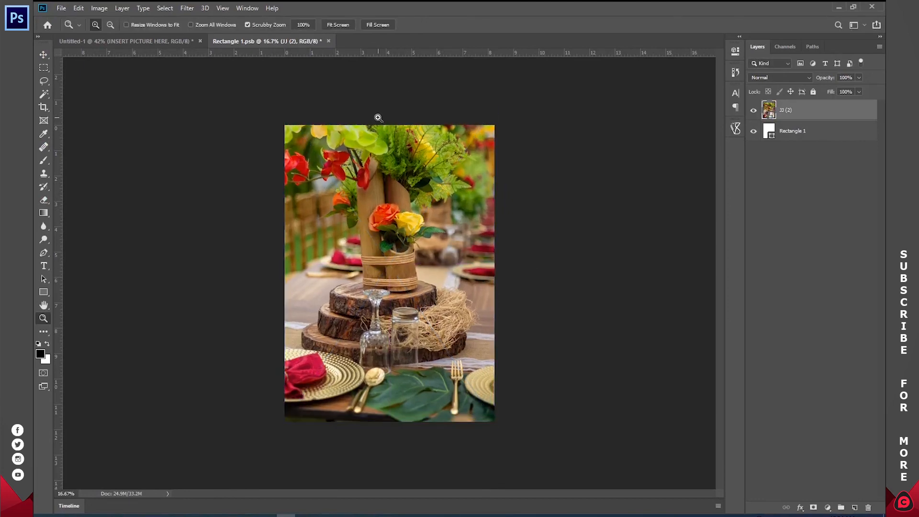
# - Save the smart object's contents and return to Untitled-1 to view the photo in the frame
pyautogui.click(61, 8)
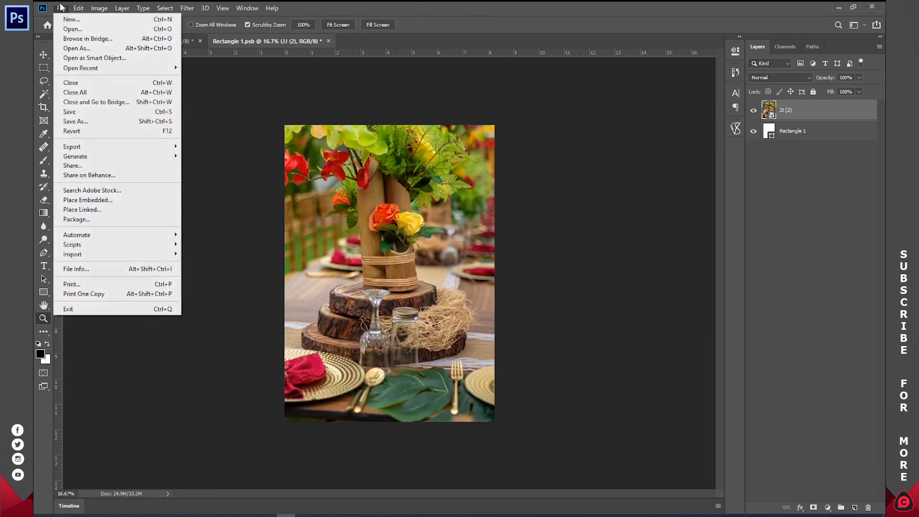
pyautogui.click(72, 113)
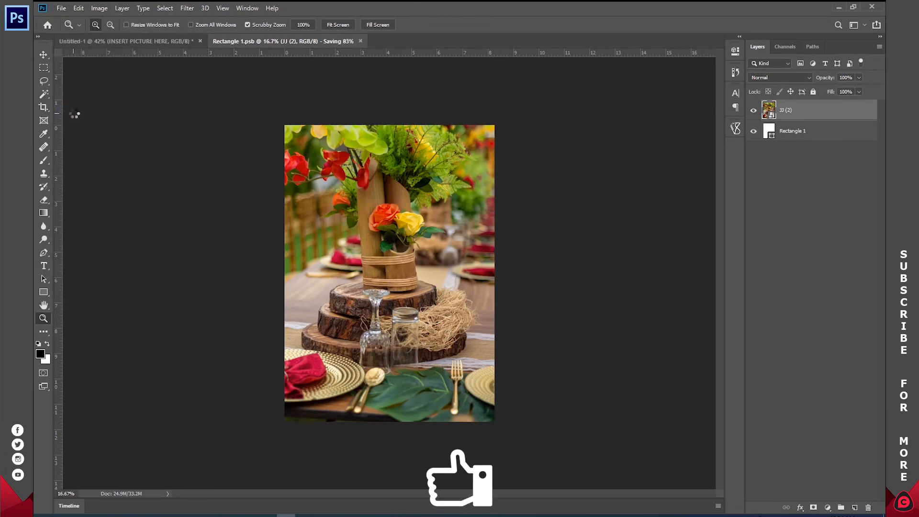
pyautogui.click(149, 40)
pyautogui.moveTo(318, 196); pyautogui.dragTo(295, 201)
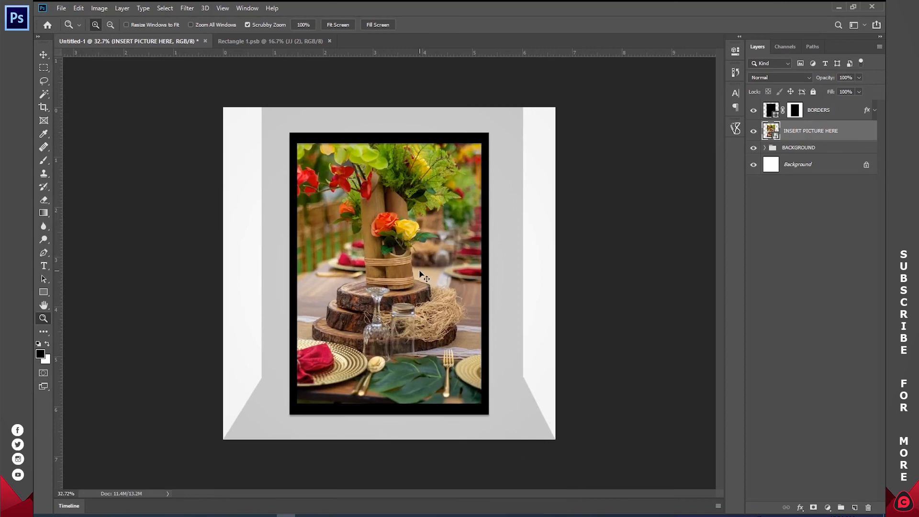
pyautogui.hotkey('ctrl', 'shift', 's')
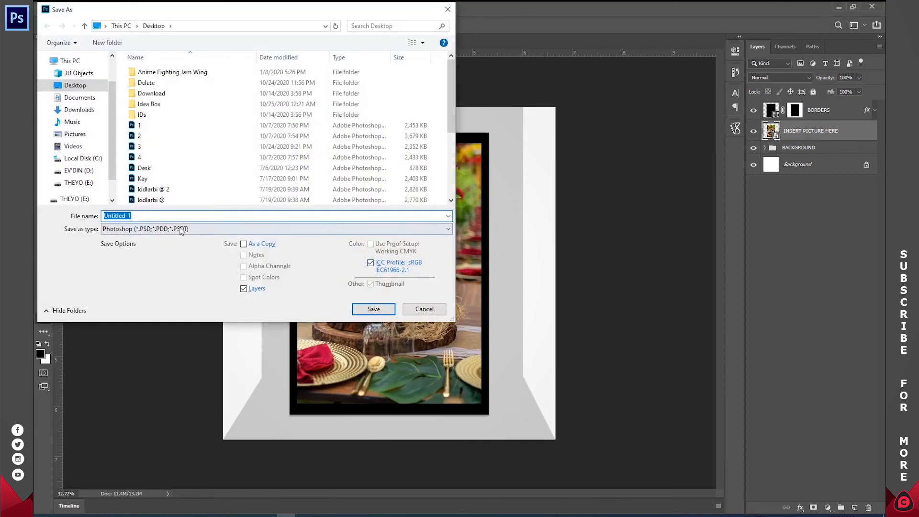
pyautogui.click(178, 230)
pyautogui.click(160, 307)
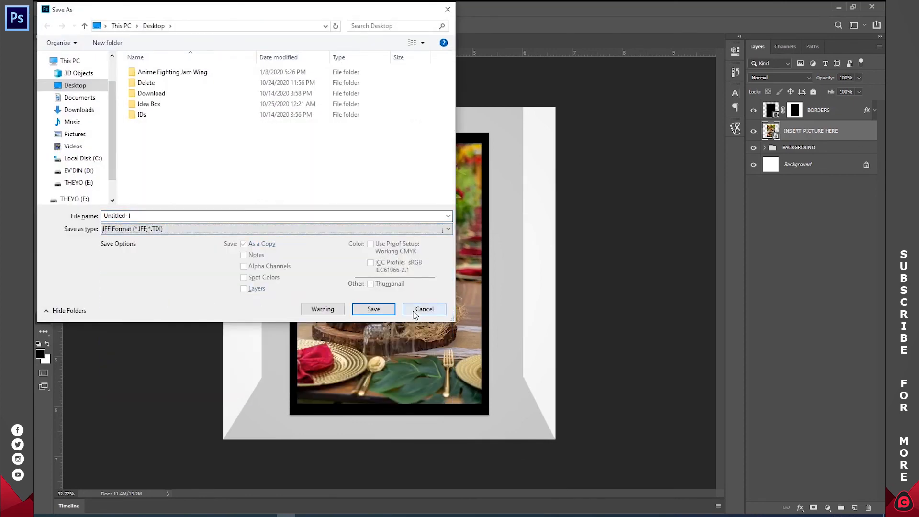
pyautogui.click(412, 311)
pyautogui.click(771, 264)
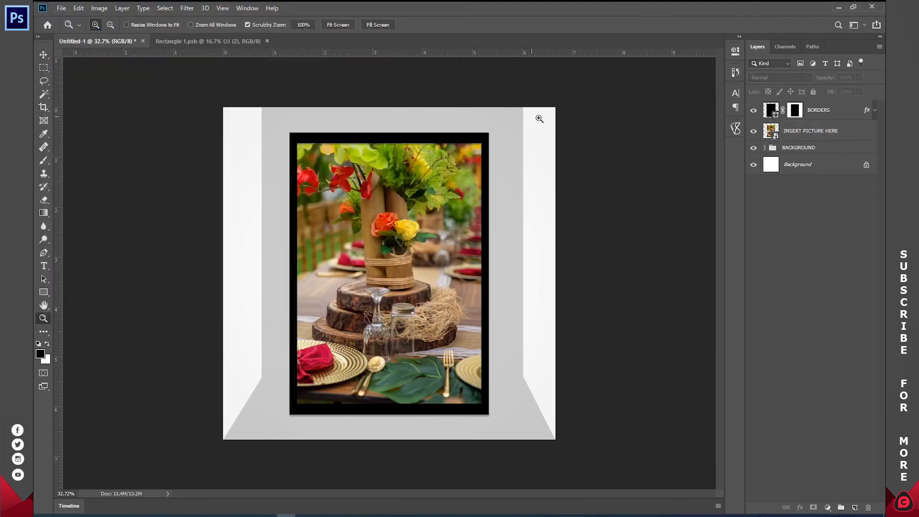
# - Open the INSERT PICTURE HERE contents, place the photo JJ (73) from File Explorer and scale it to cover the page
pyautogui.doubleClick(769, 130)
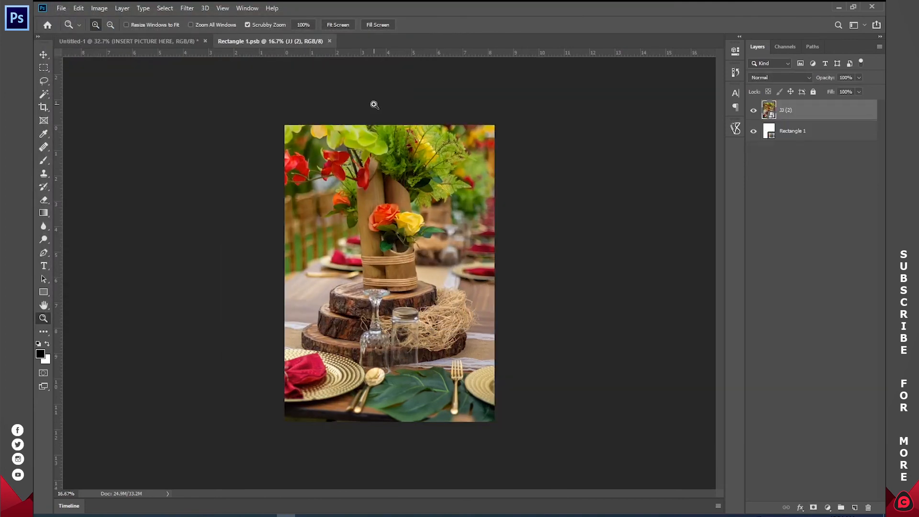
pyautogui.hotkey('alt', 'Tab')
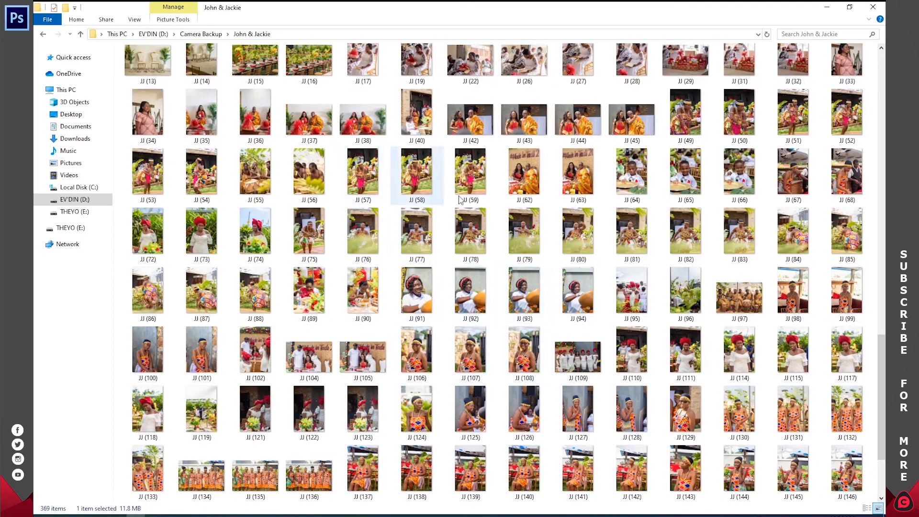
pyautogui.moveTo(360, 179); pyautogui.dragTo(397, 246)
pyautogui.hotkey('alt', 'Tab')
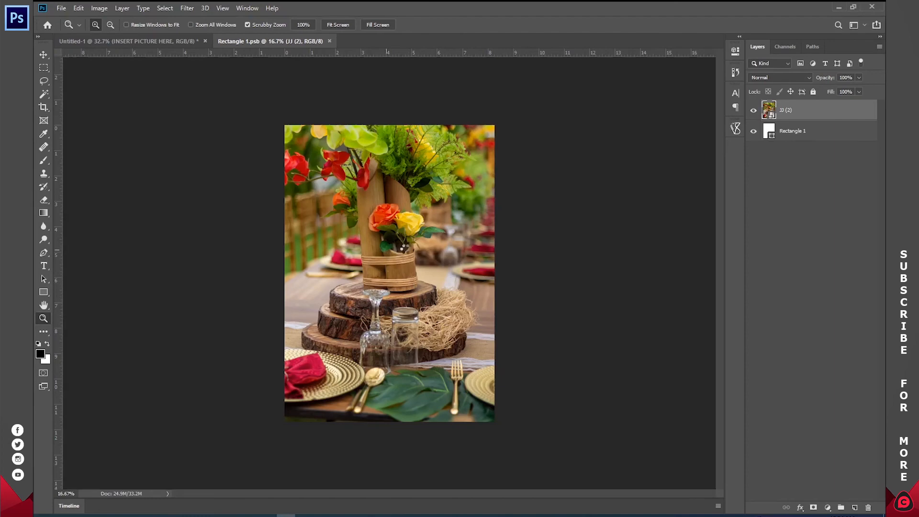
pyautogui.moveTo(391, 126); pyautogui.dragTo(392, 103)
pyautogui.press('Return')
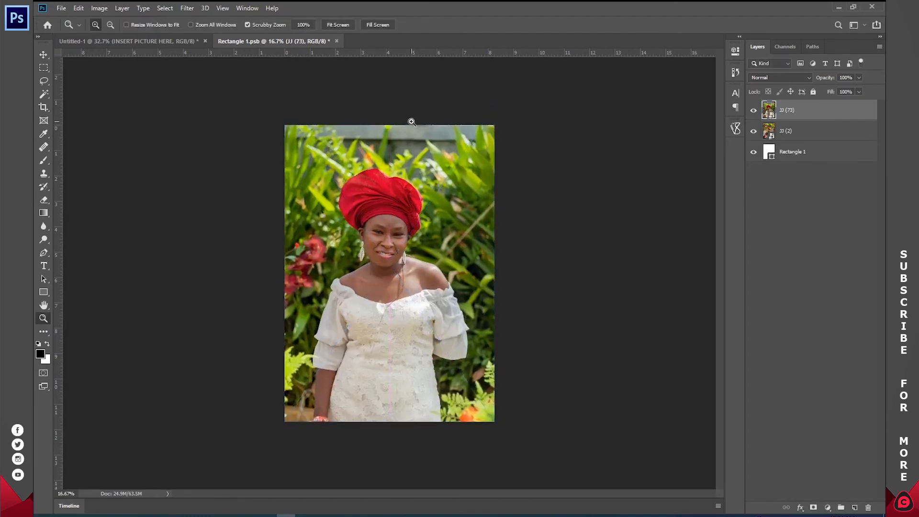
# - Close the smart object's contents, saving the changes, and check the new photo in the framed mockup
pyautogui.click(336, 41)
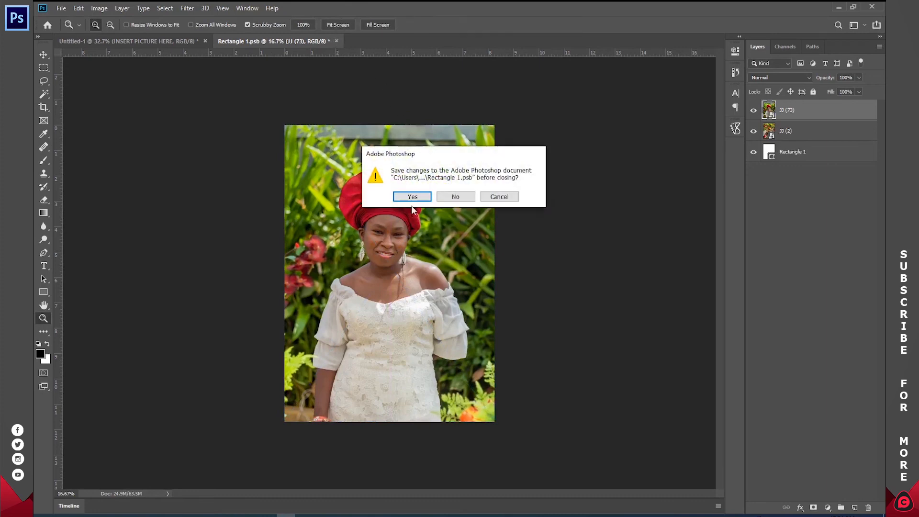
pyautogui.click(412, 196)
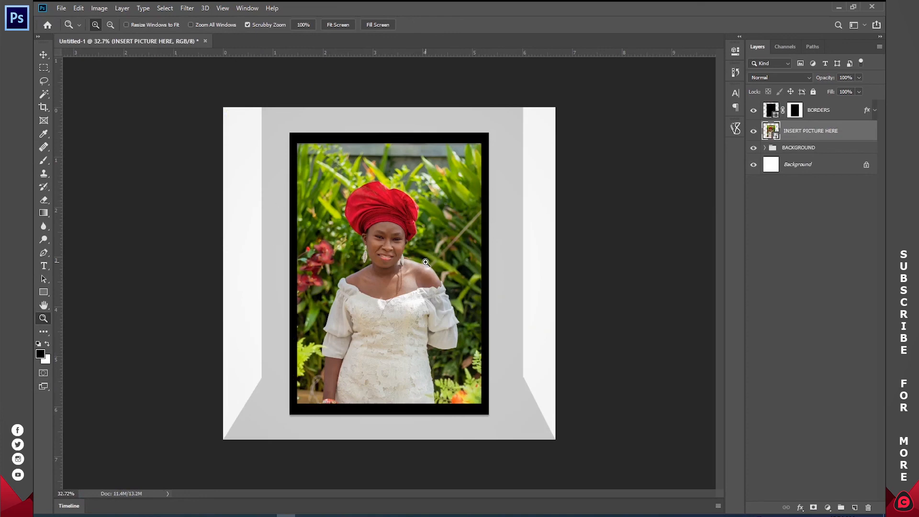
pyautogui.scroll(-2, 423, 265)
pyautogui.scroll(1, 415, 269)
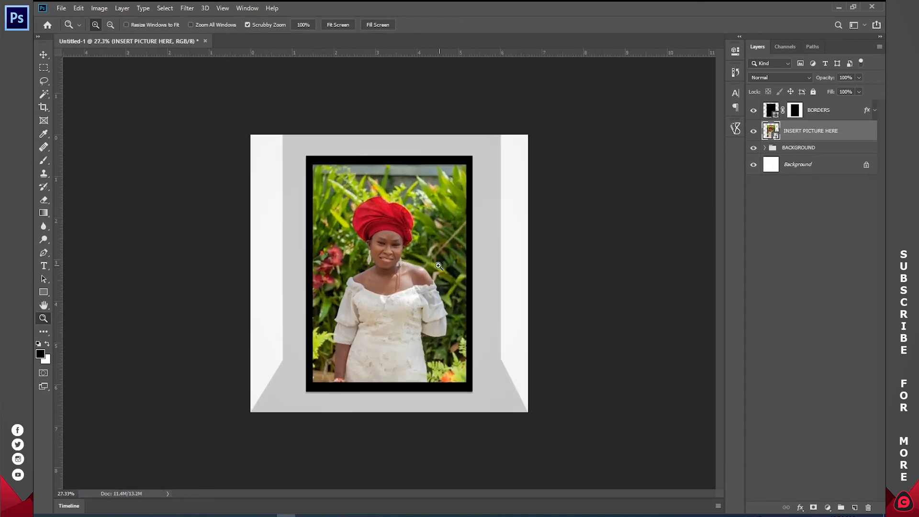
pyautogui.scroll(1, 384, 285)
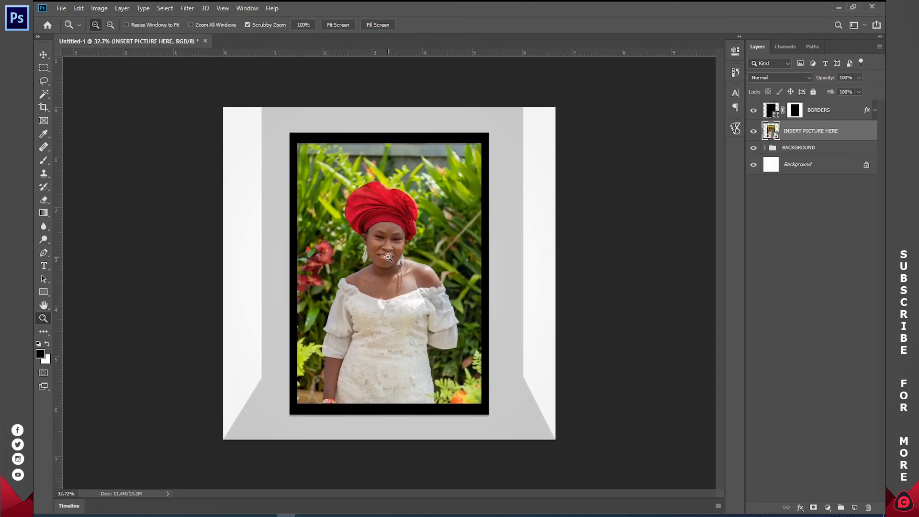
# - Draw a flat black ellipse about 1207 × 68 px along the frame's bottom edge
pyautogui.click(43, 291)
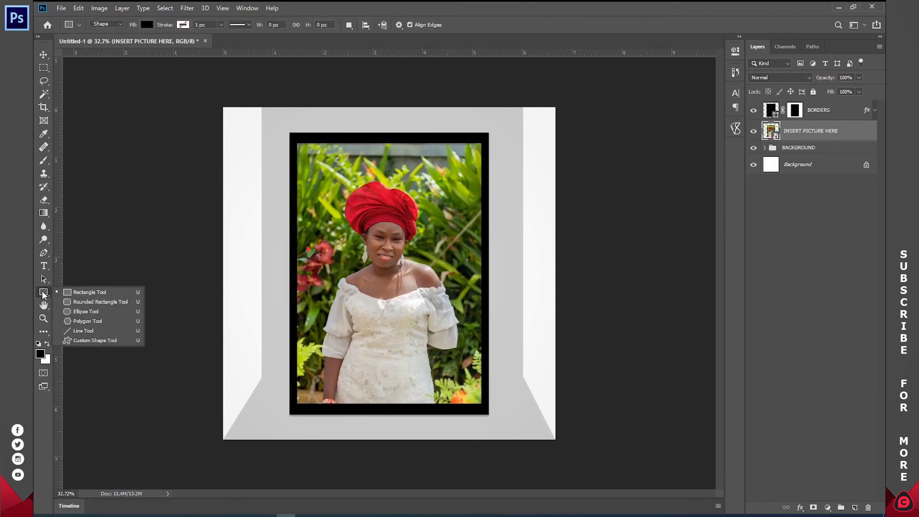
pyautogui.click(81, 311)
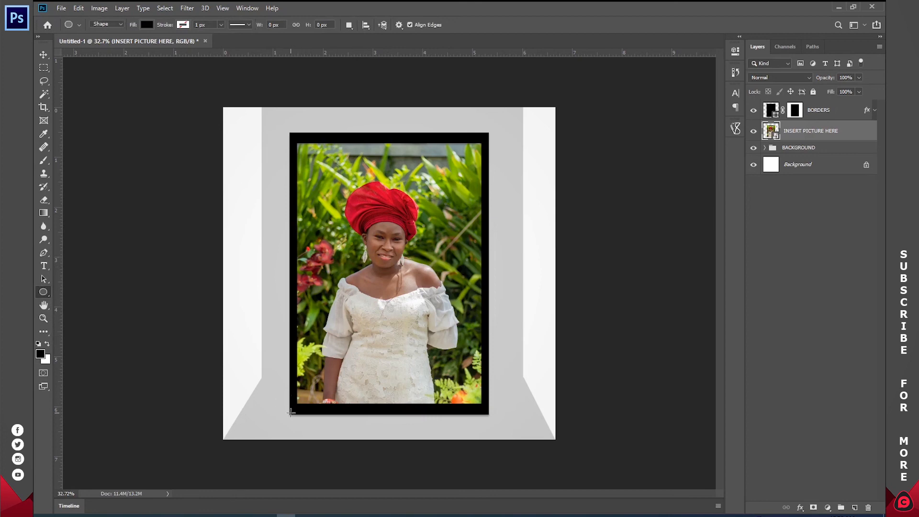
pyautogui.moveTo(289, 413); pyautogui.dragTo(489, 423)
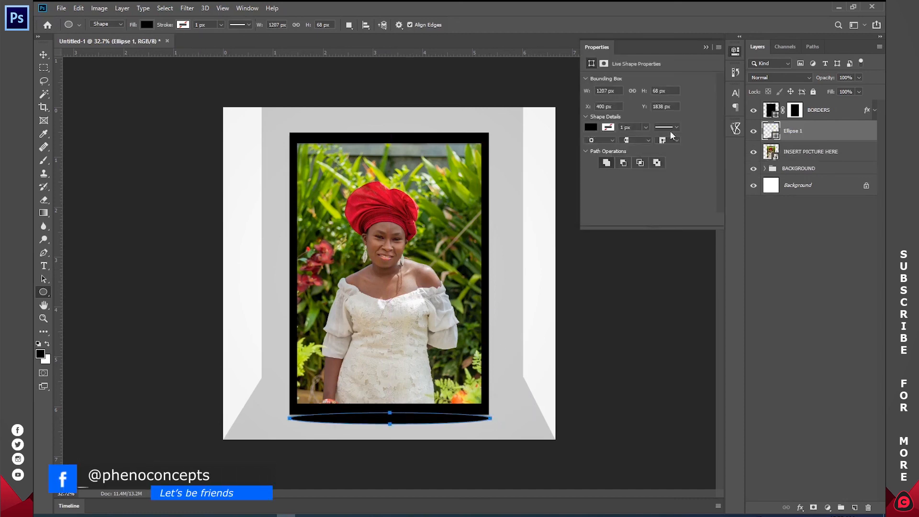
pyautogui.click(732, 53)
# - Rasterize the ellipse layer and move it beneath the INSERT PICTURE HERE layer
pyautogui.rightClick(796, 136)
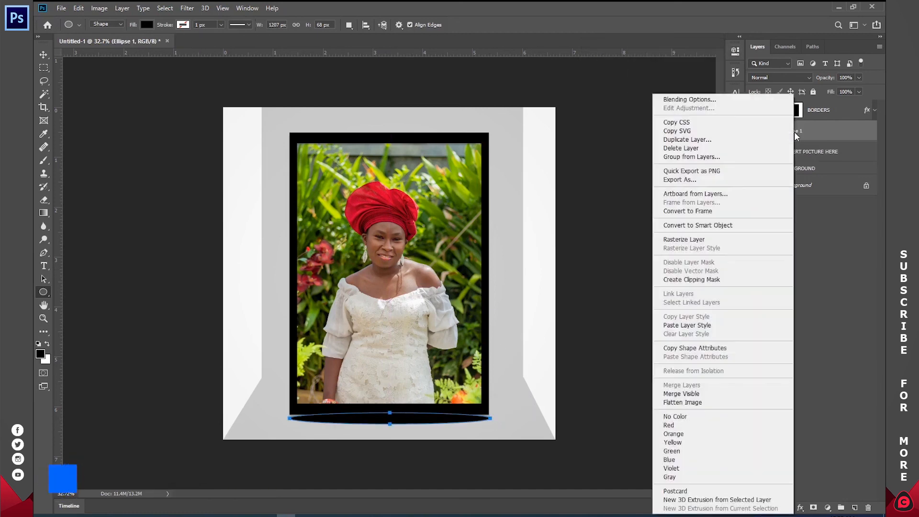
pyautogui.click(702, 239)
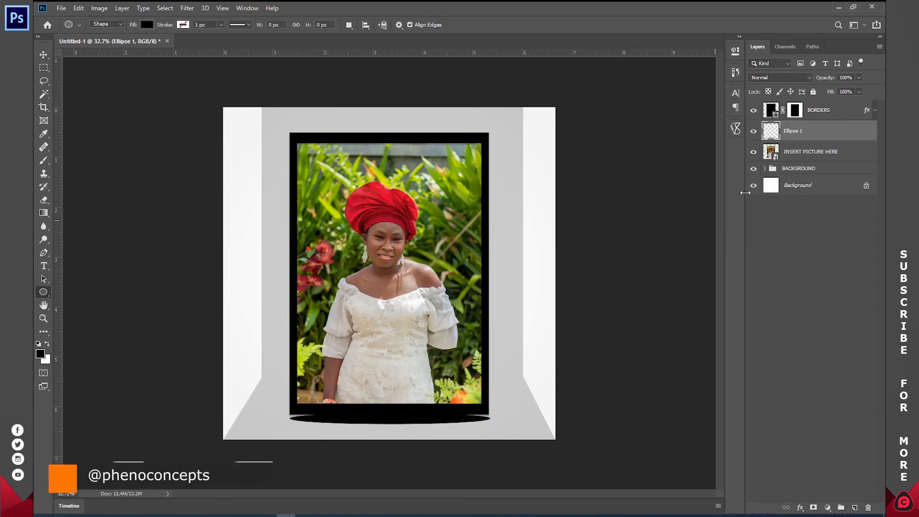
pyautogui.moveTo(815, 134); pyautogui.dragTo(816, 159)
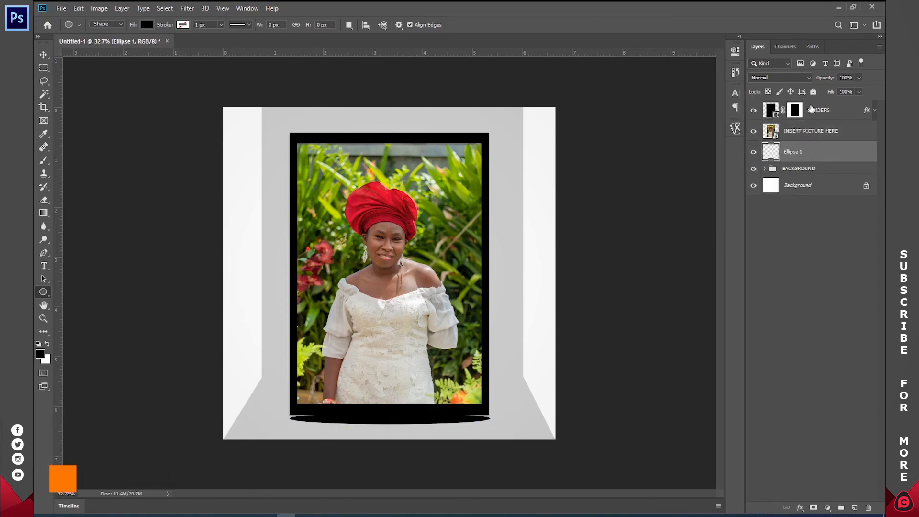
# - Apply a Gaussian Blur with a 20-pixel radius to the ellipse to form a floor shadow
pyautogui.click(187, 8)
pyautogui.moveTo(251, 123)
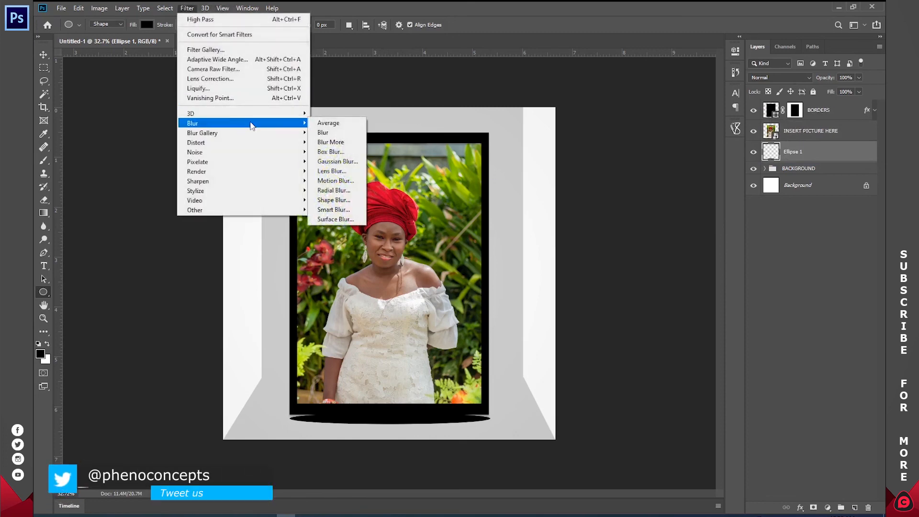
pyautogui.click(360, 164)
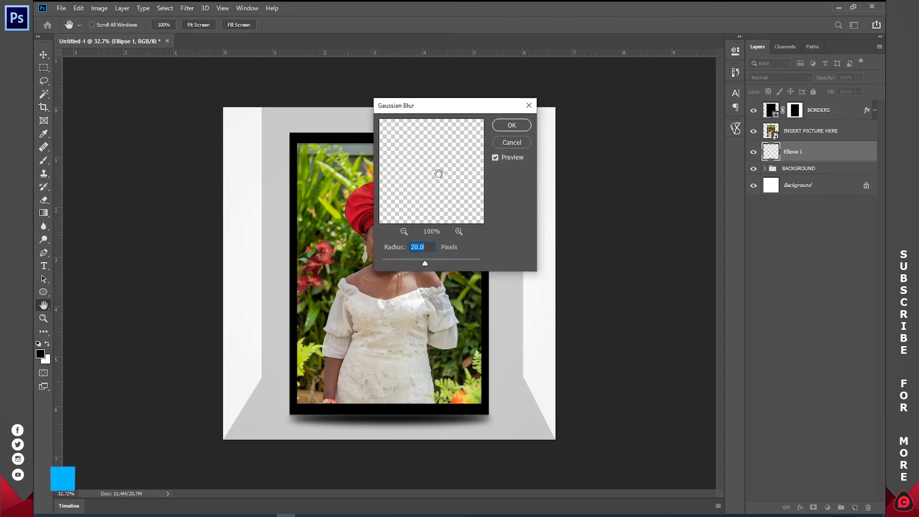
pyautogui.click(510, 126)
# - Free-transform the blurred ellipse, stretching it vertically upward and downward behind the frame's bottom edge
pyautogui.press('z')
pyautogui.click(389, 424)
pyautogui.scroll(-2, 441, 302)
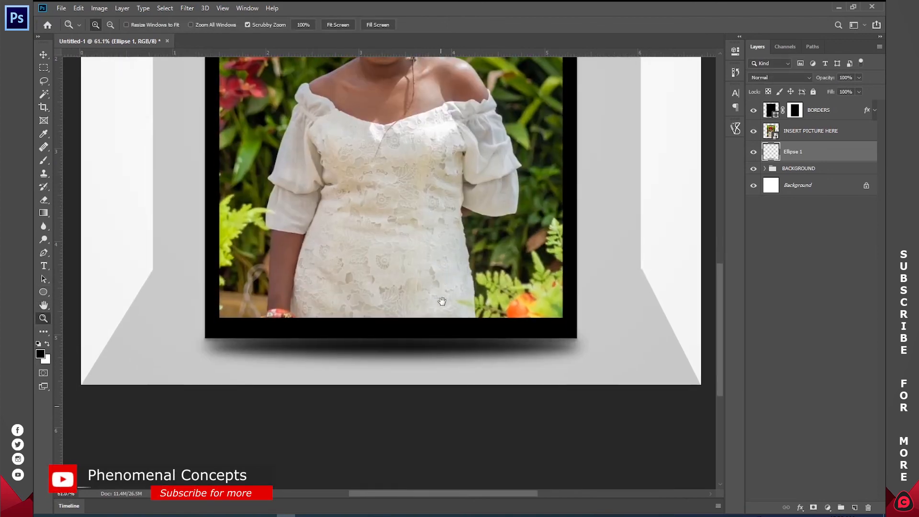
pyautogui.hotkey('ctrl', 't')
pyautogui.moveTo(393, 318); pyautogui.dragTo(393, 289)
pyautogui.moveTo(393, 370); pyautogui.dragTo(394, 383)
pyautogui.press('Return')
pyautogui.press('z')
pyautogui.click(348, 23)
pyautogui.moveTo(500, 243); pyautogui.dragTo(486, 241)
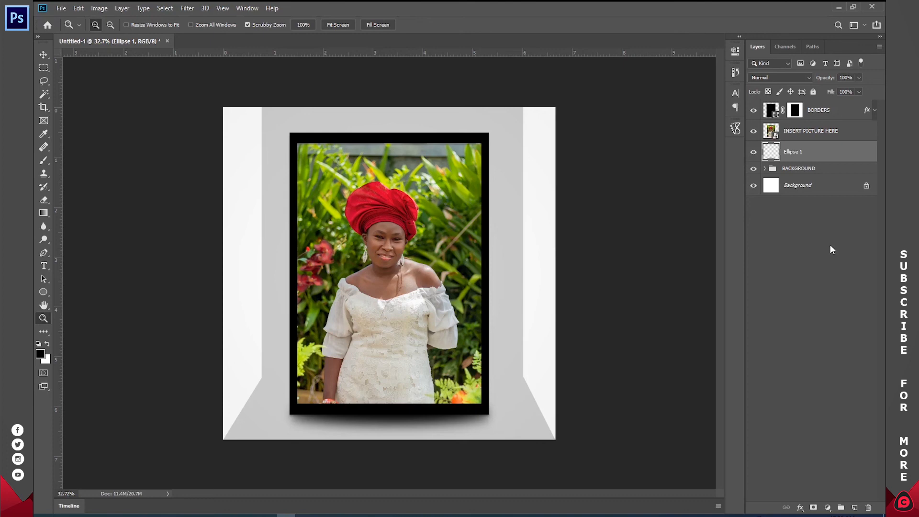
# - Save the mockup document under the file name frame
pyautogui.hotkey('ctrl', 's')
pyautogui.write('frame')
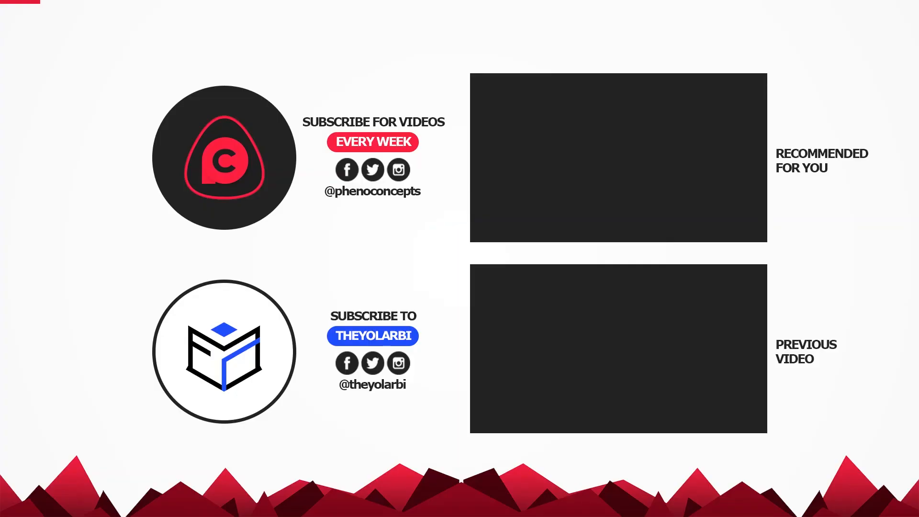